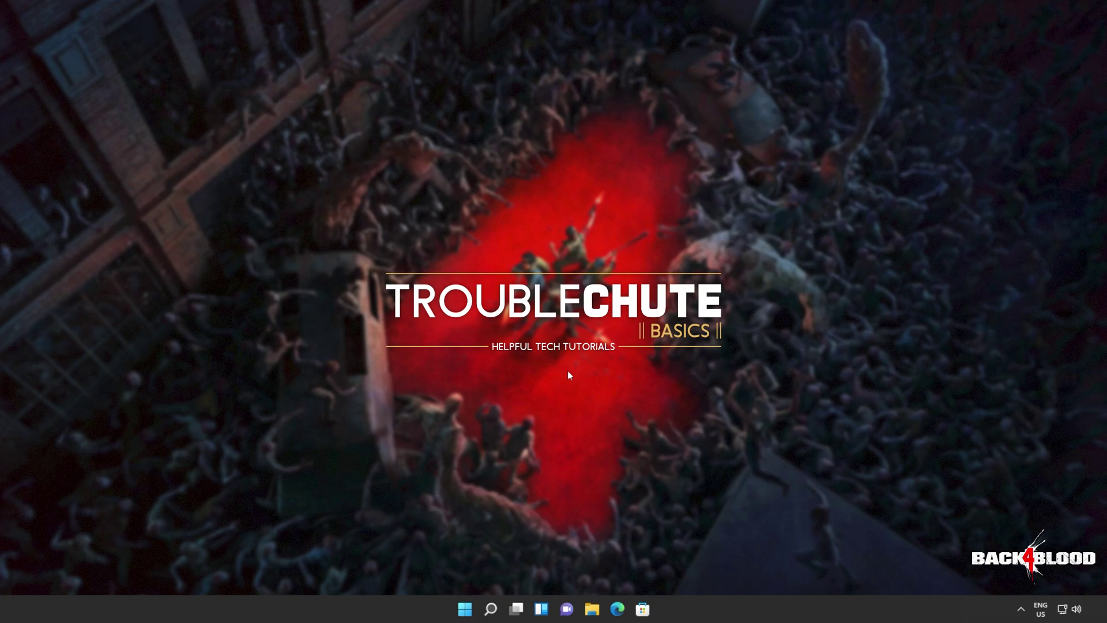
# - Launch PowerShell as administrator and paste Get-AppxPackage *windowsstore* | Remove-AppxPackage to remove the Store
pyautogui.press('super')
pyautogui.write('powershel')
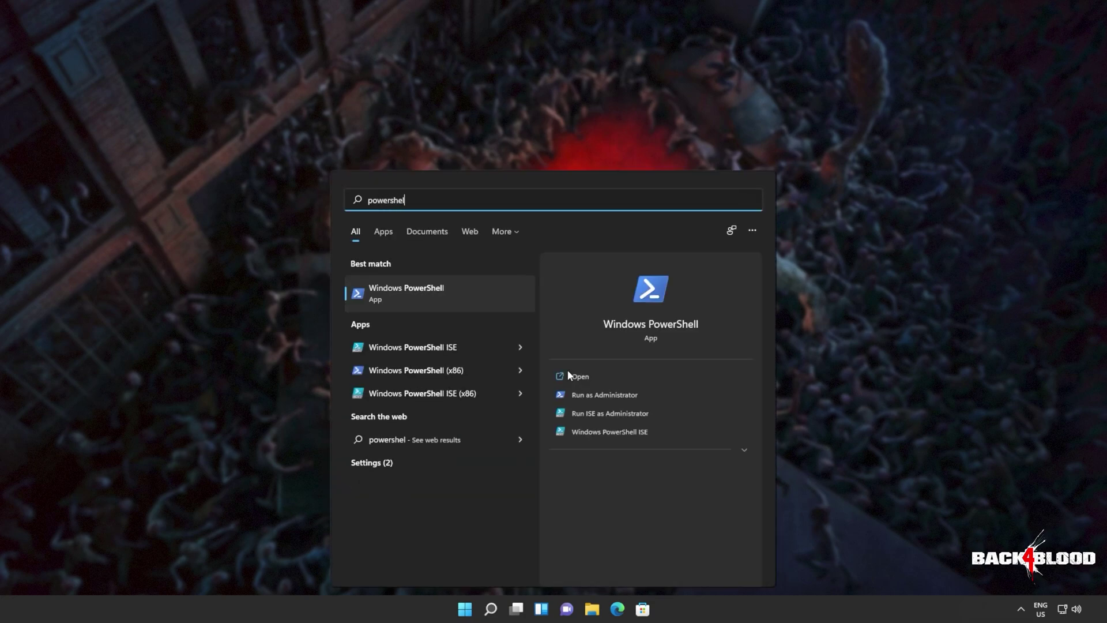
pyautogui.write('l')
pyautogui.click(598, 399)
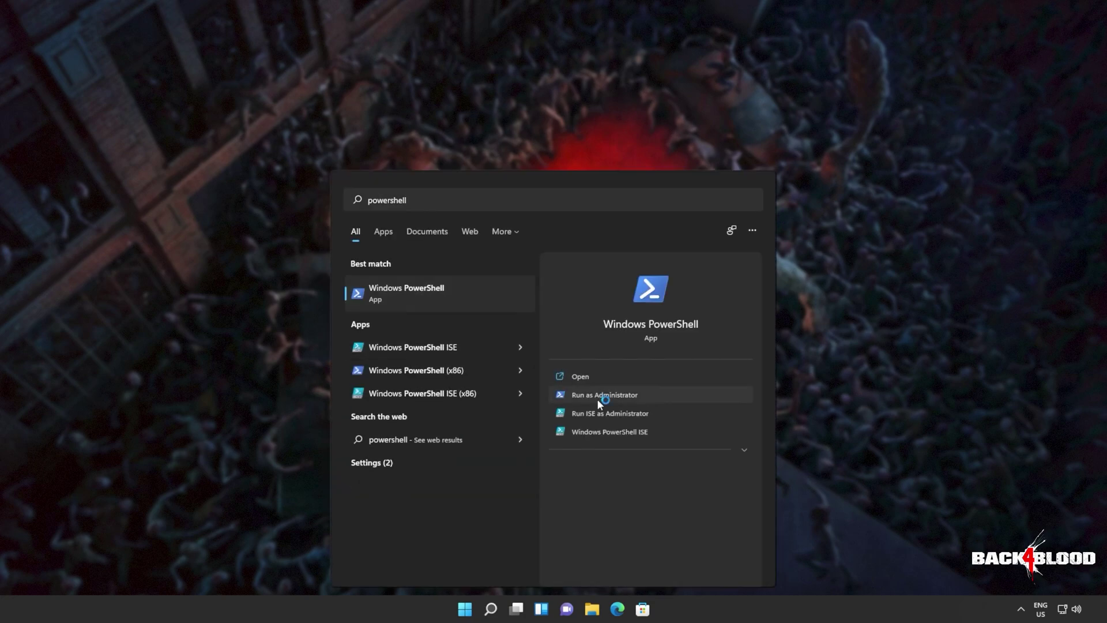
pyautogui.click(600, 401)
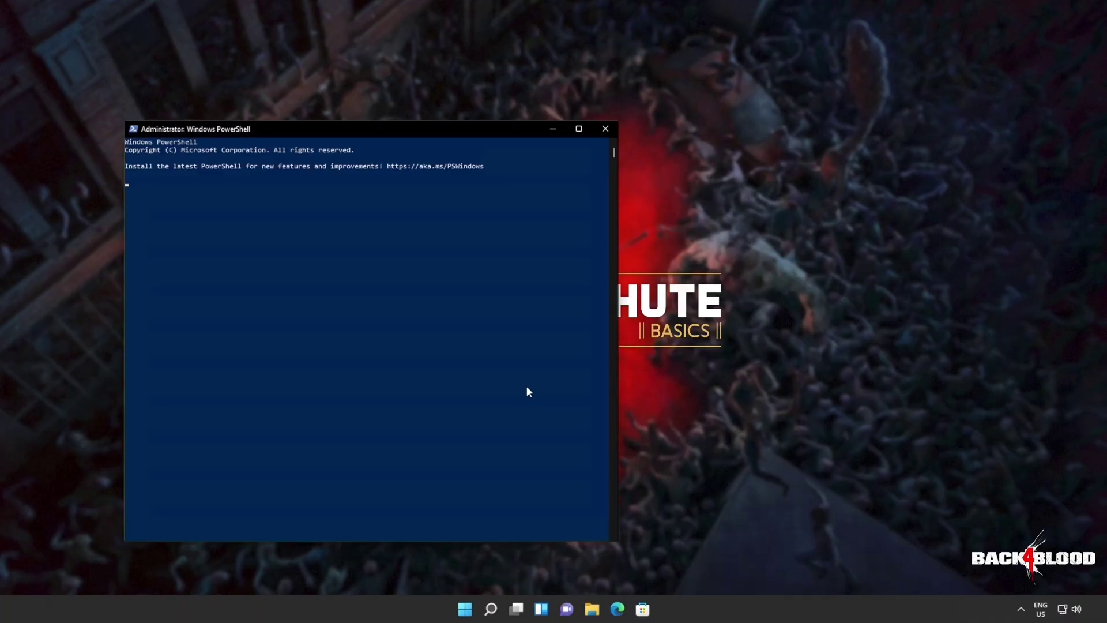
pyautogui.moveTo(419, 129); pyautogui.dragTo(583, 120)
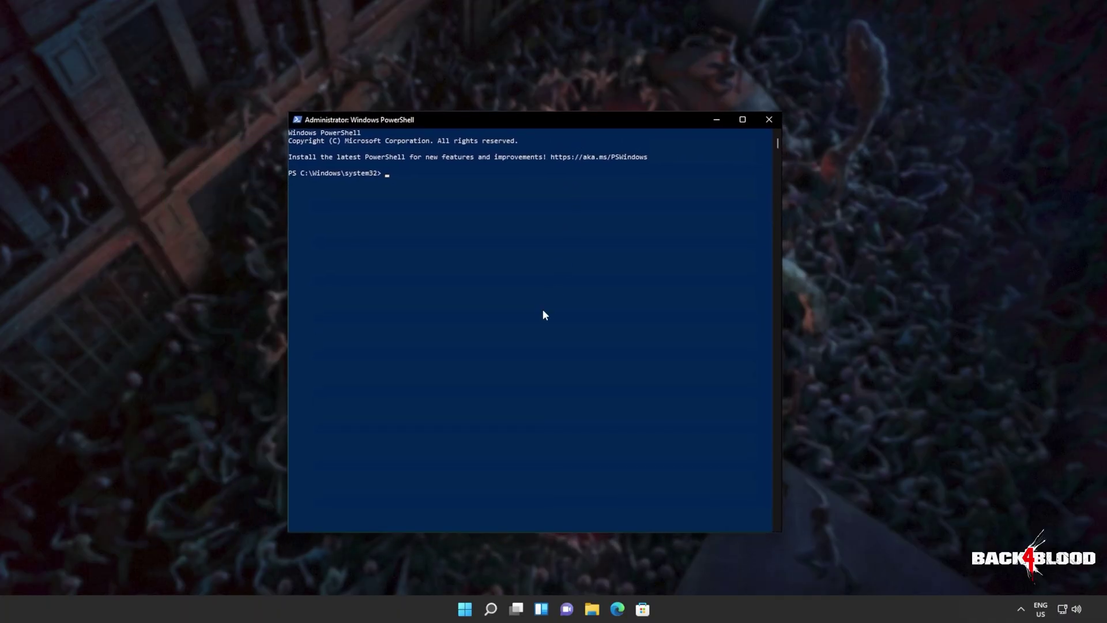
pyautogui.write('Get-AppxPackage *windowsstore* | Remove-AppxPackage')
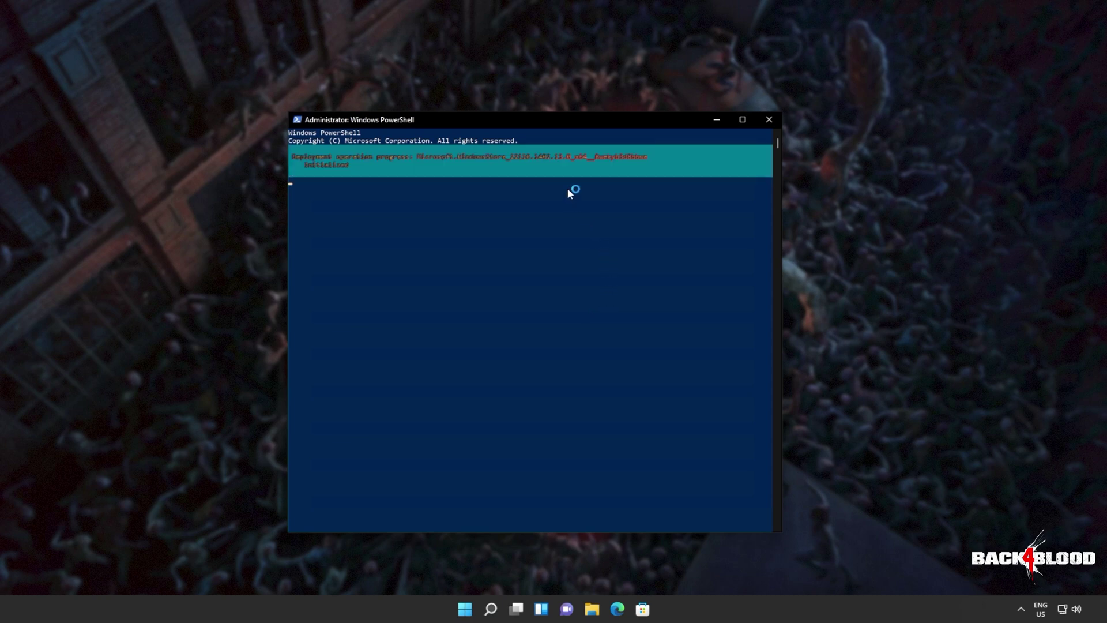
# - Close PowerShell and search 'store' to check the Microsoft Store is gone
pyautogui.click(768, 120)
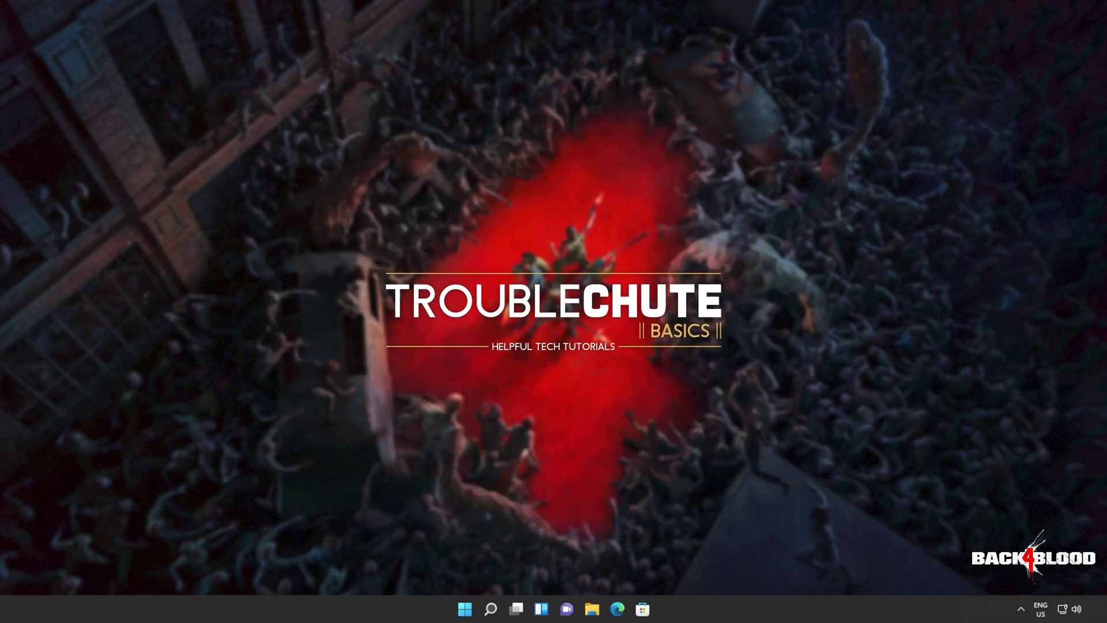
pyautogui.press('super')
pyautogui.write('store')
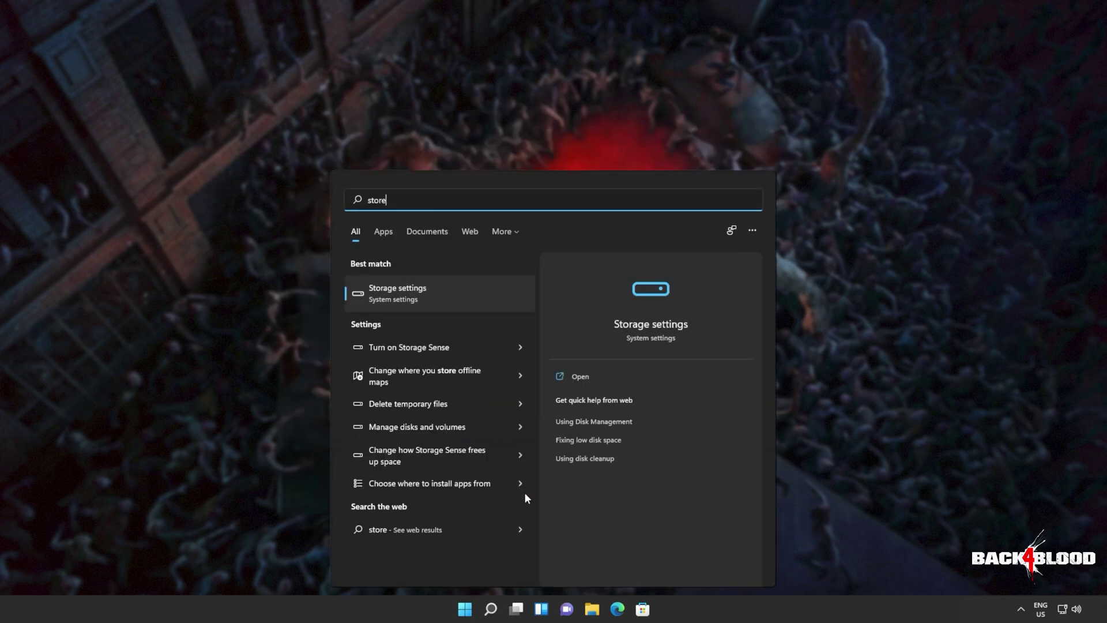
pyautogui.click(850, 468)
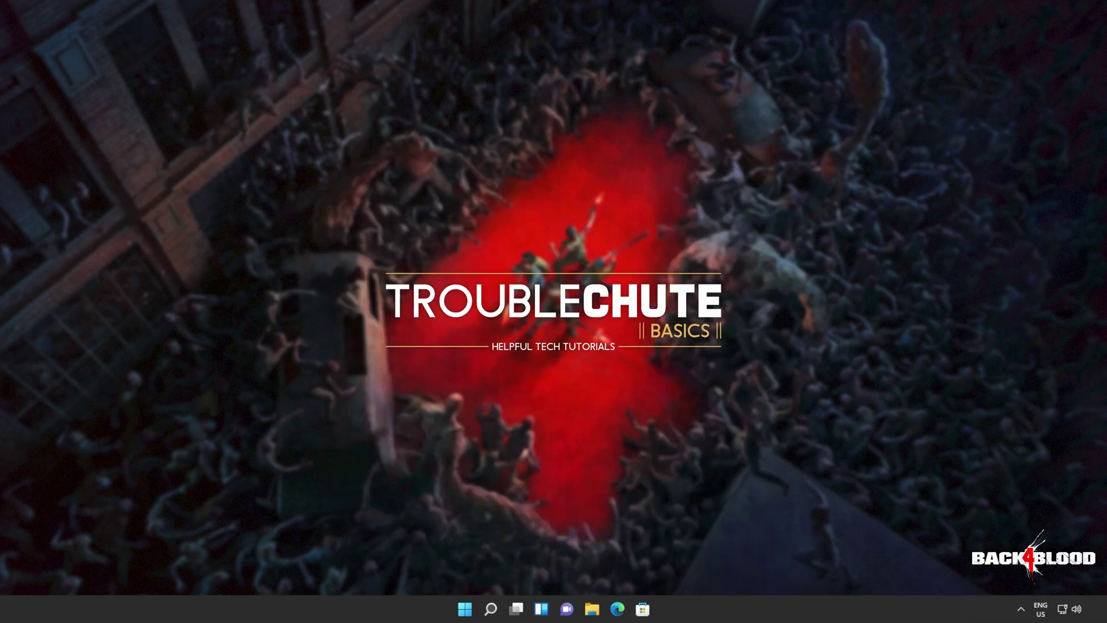
# - Restart the computer from the Start menu power options
pyautogui.press('super')
pyautogui.click(695, 569)
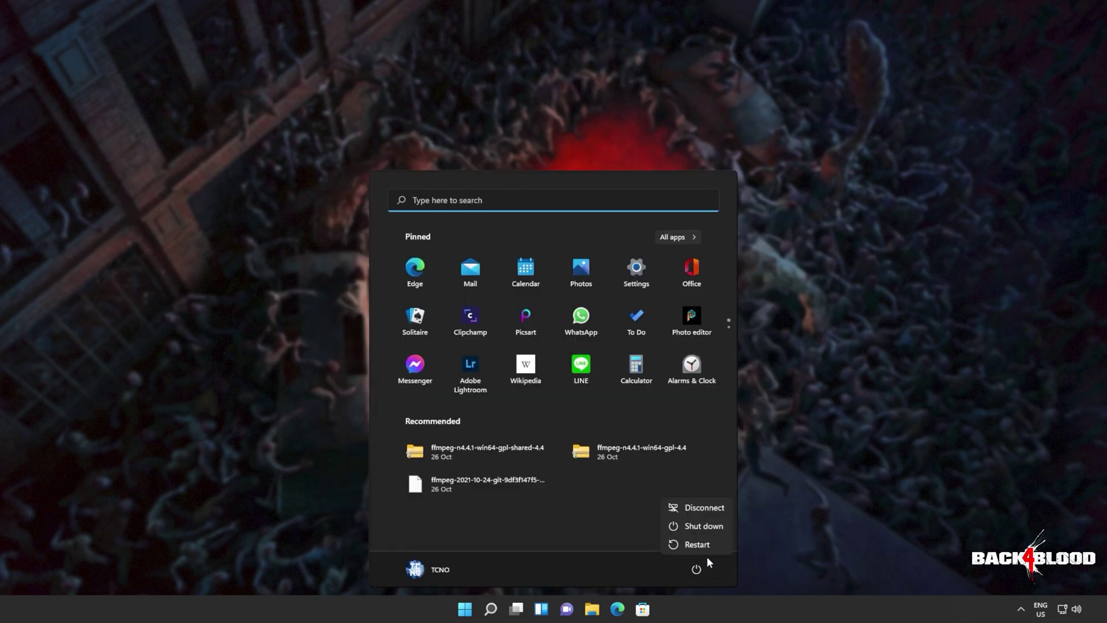
pyautogui.click(697, 544)
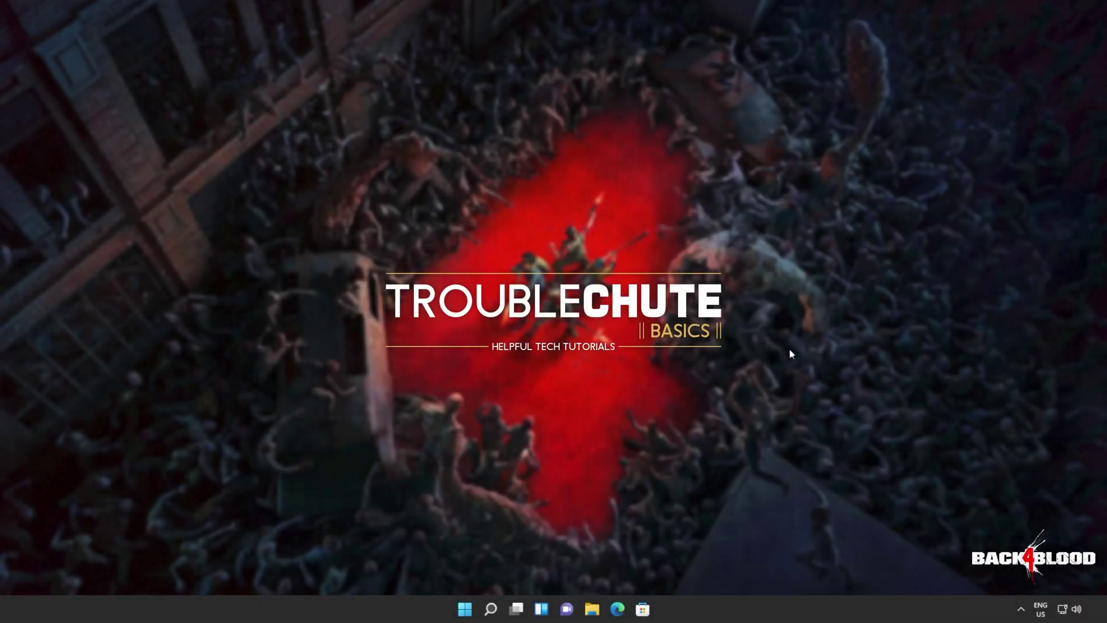
# - In an administrator PowerShell, paste the Add-AppxPackage -Register command to re-register the WindowsStore package
pyautogui.press('super')
pyautogui.write('powershell')
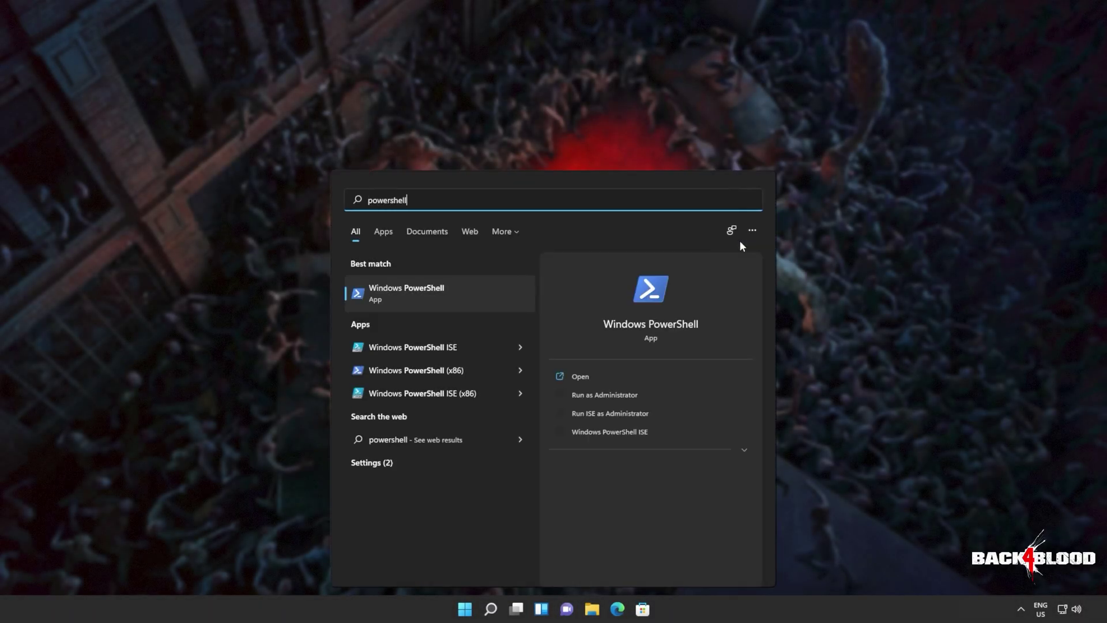
pyautogui.click(621, 395)
pyautogui.click(622, 389)
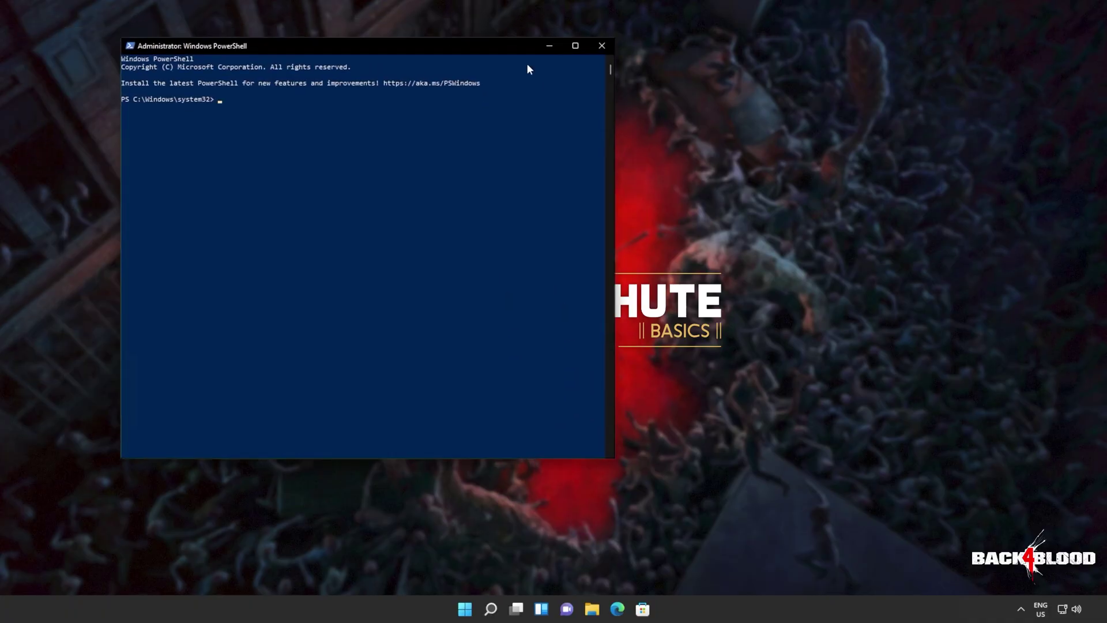
pyautogui.rightClick(678, 208)
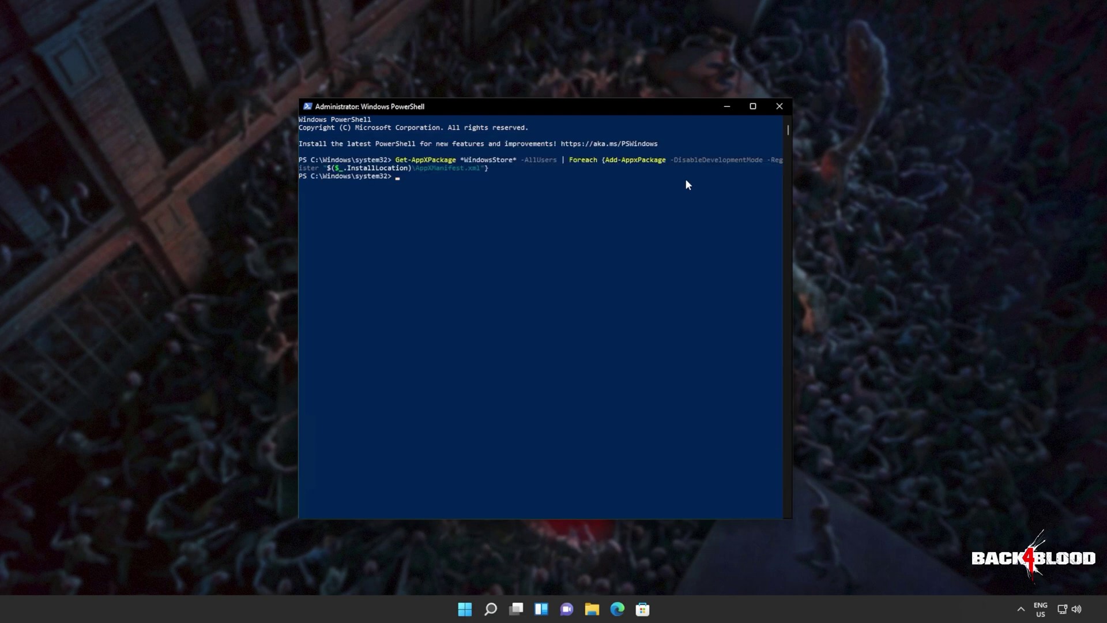
# - Close PowerShell and launch Microsoft Store, centring its window while the Home page loads
pyautogui.click(777, 109)
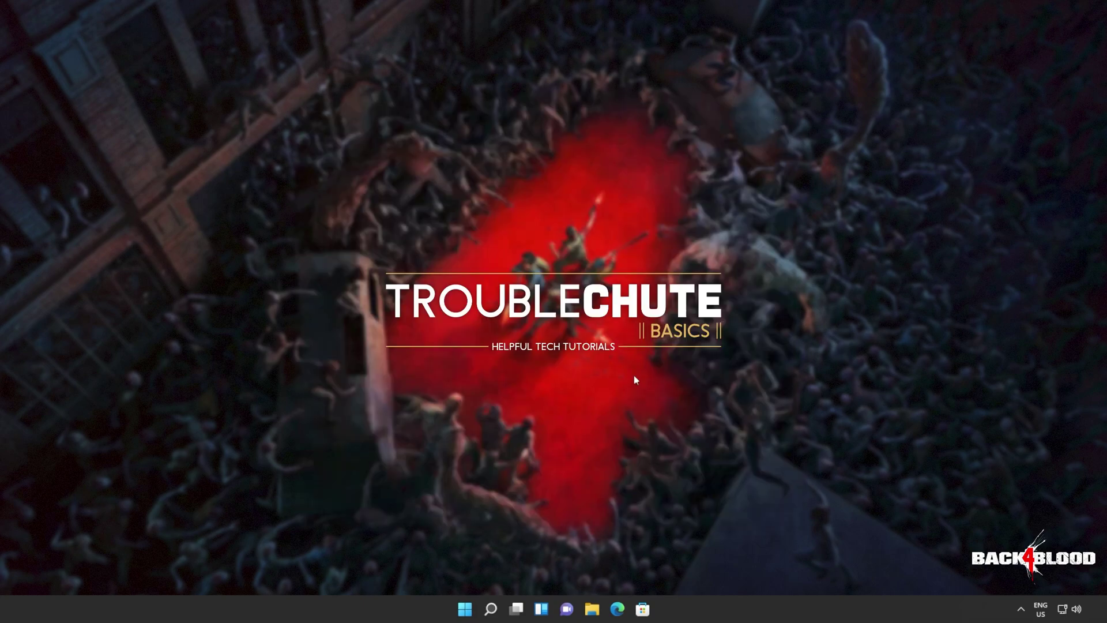
pyautogui.press('super')
pyautogui.write('store')
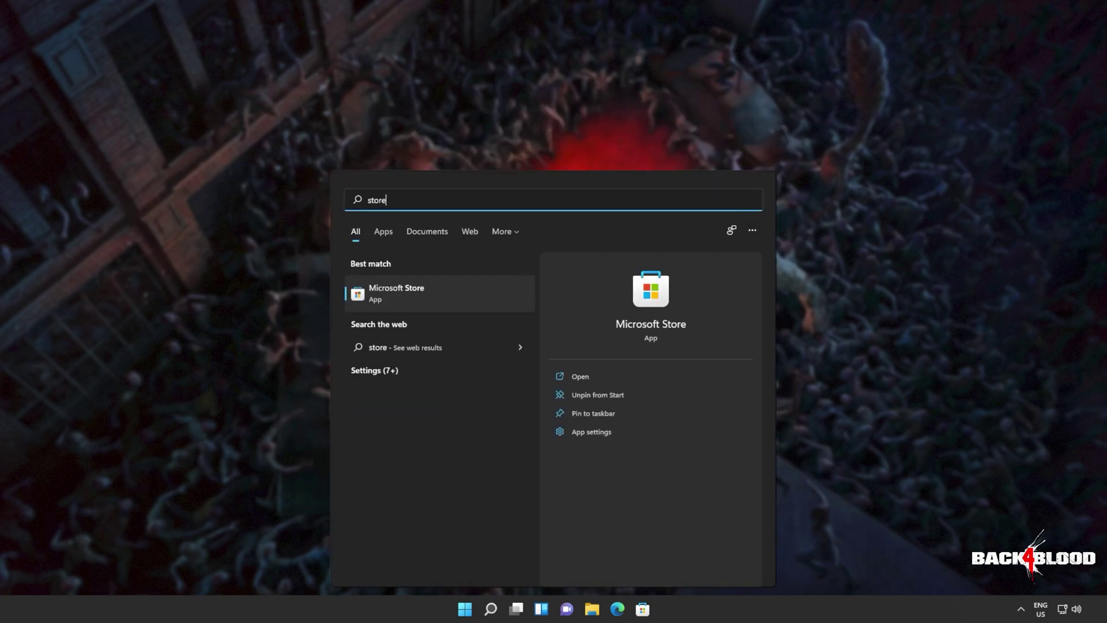
pyautogui.click(503, 304)
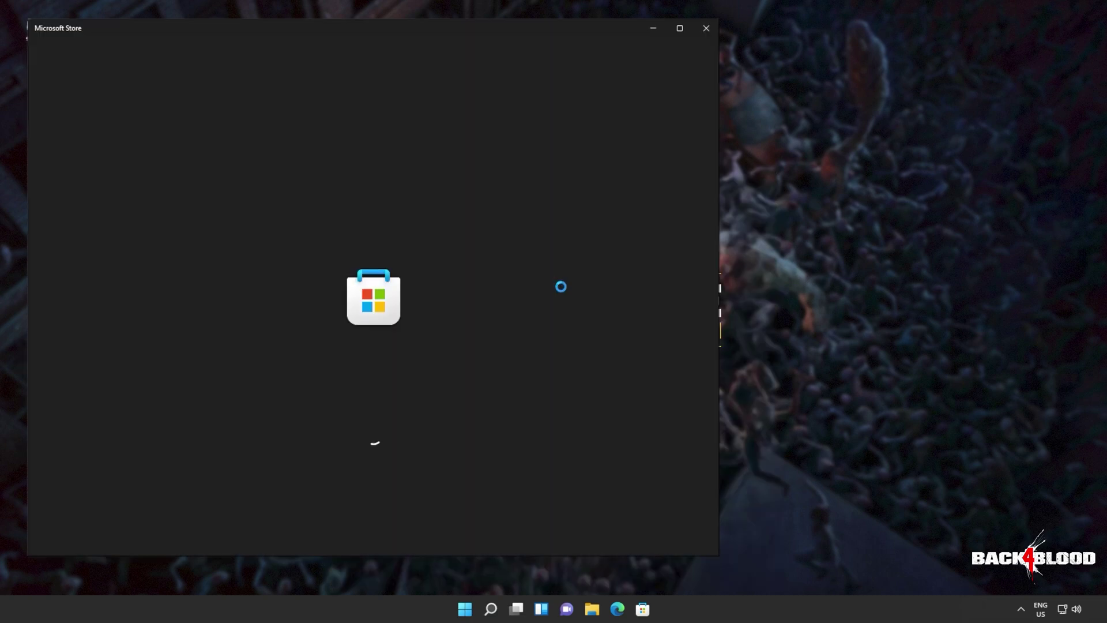
pyautogui.moveTo(522, 35); pyautogui.dragTo(699, 39)
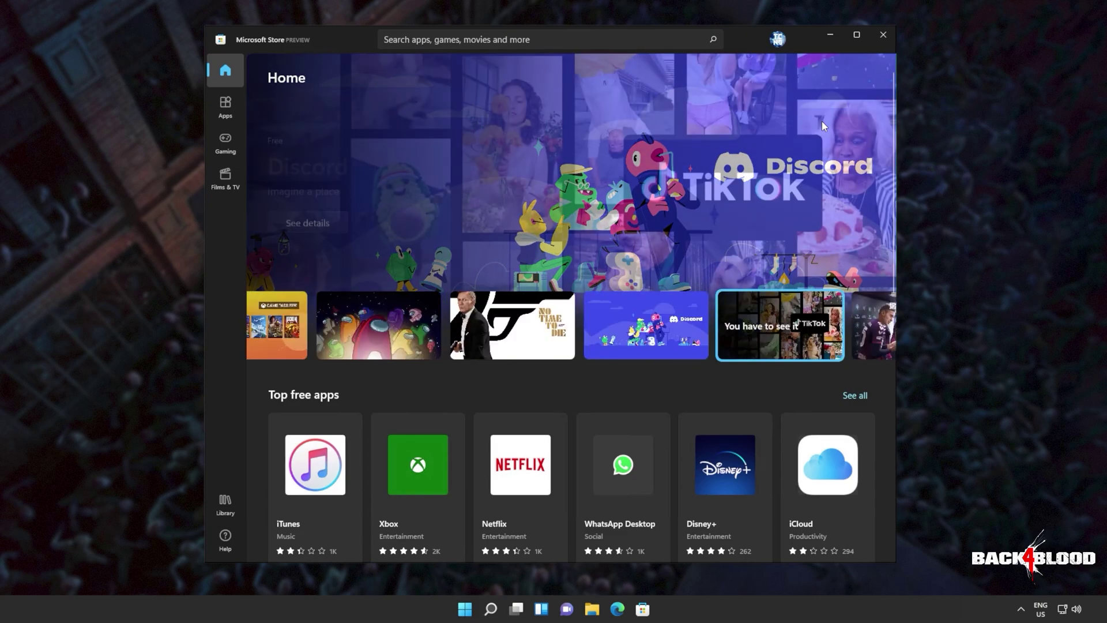
# - Sign out of the Store account, then sync the clock with time.windows.com under Date & time
pyautogui.click(777, 39)
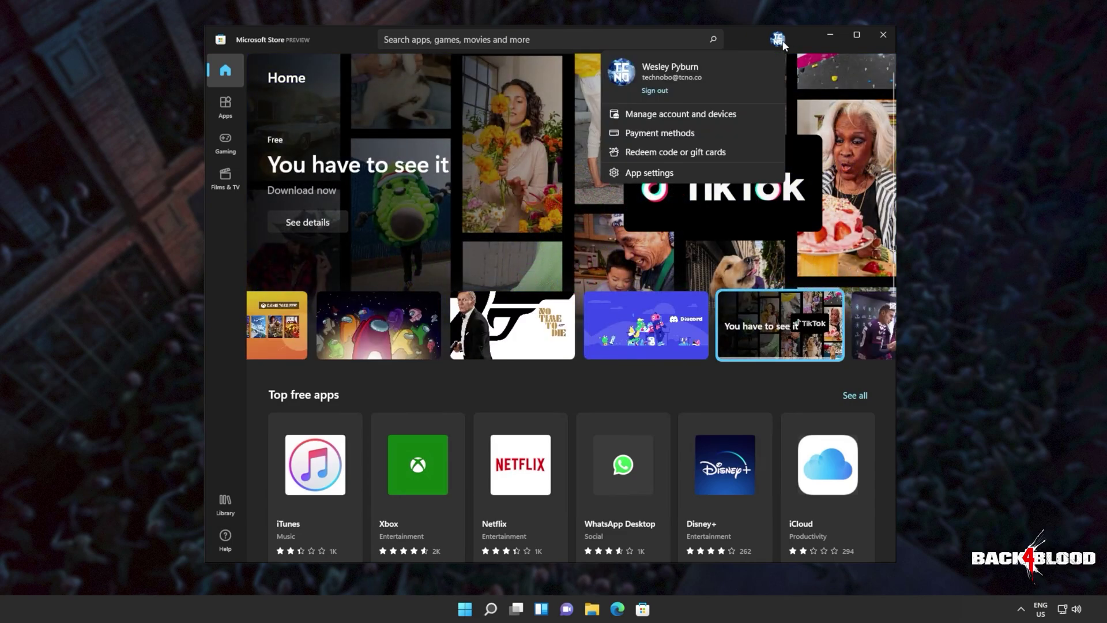
pyautogui.click(652, 92)
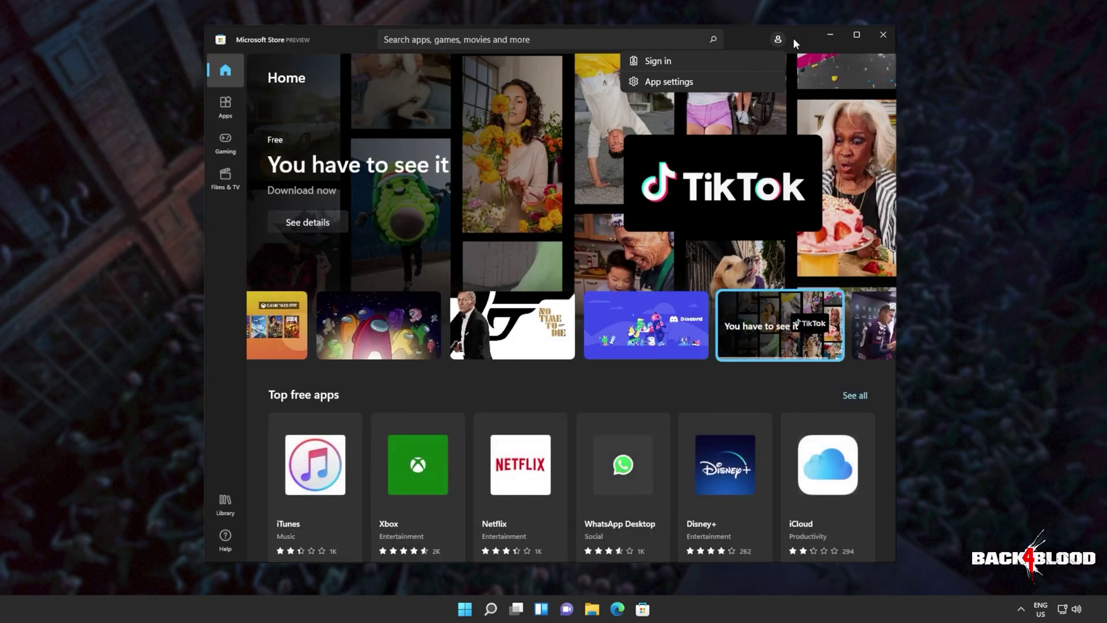
pyautogui.press('super')
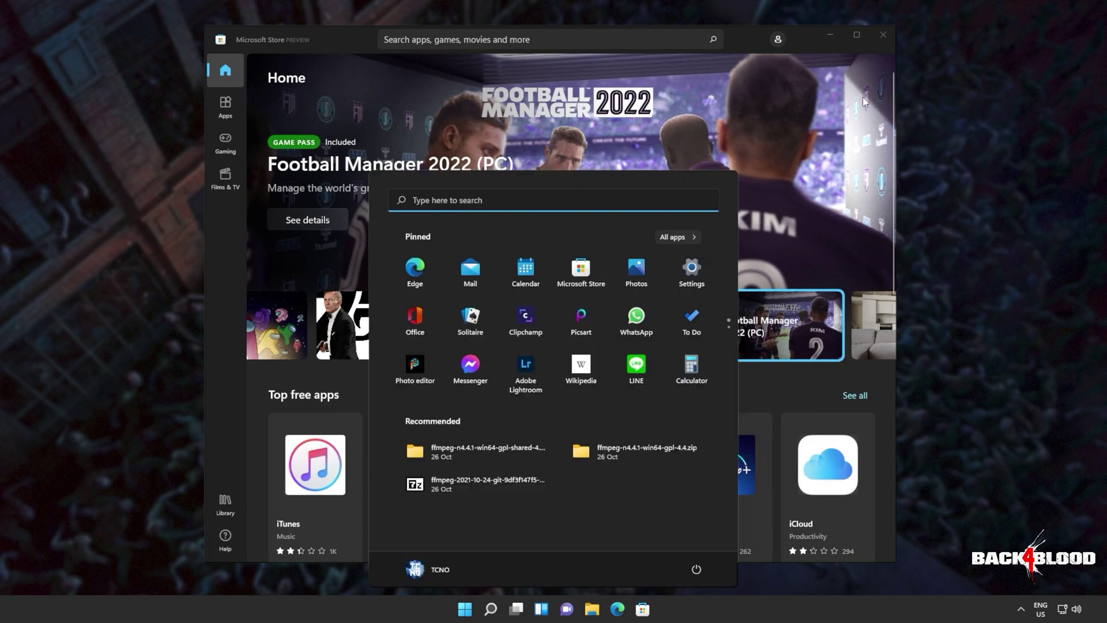
pyautogui.click(692, 271)
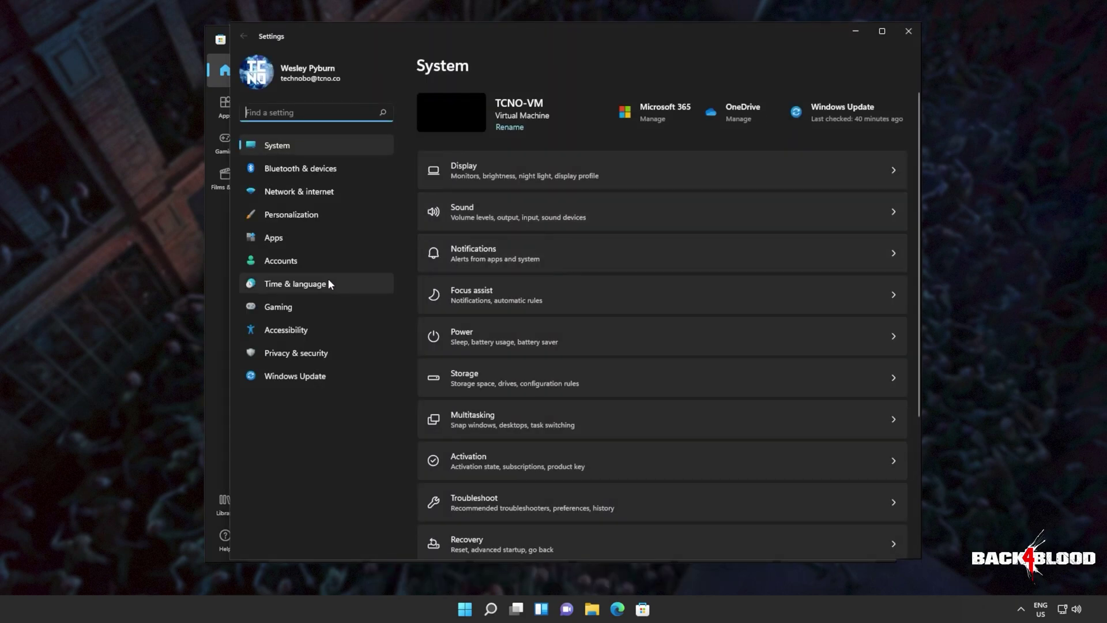
pyautogui.click(329, 283)
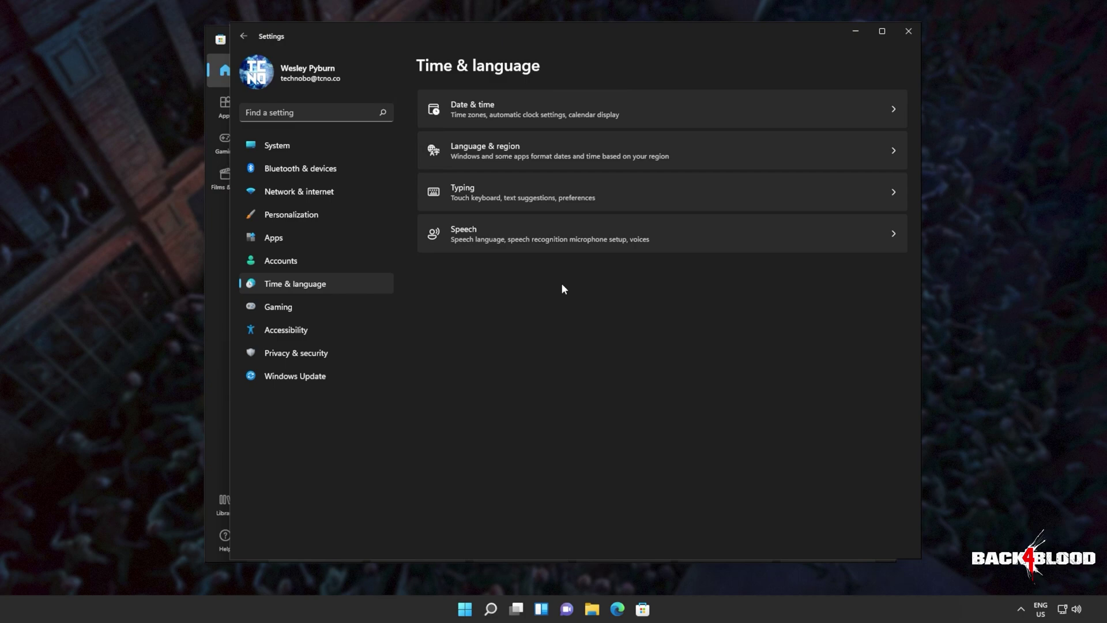
pyautogui.click(529, 99)
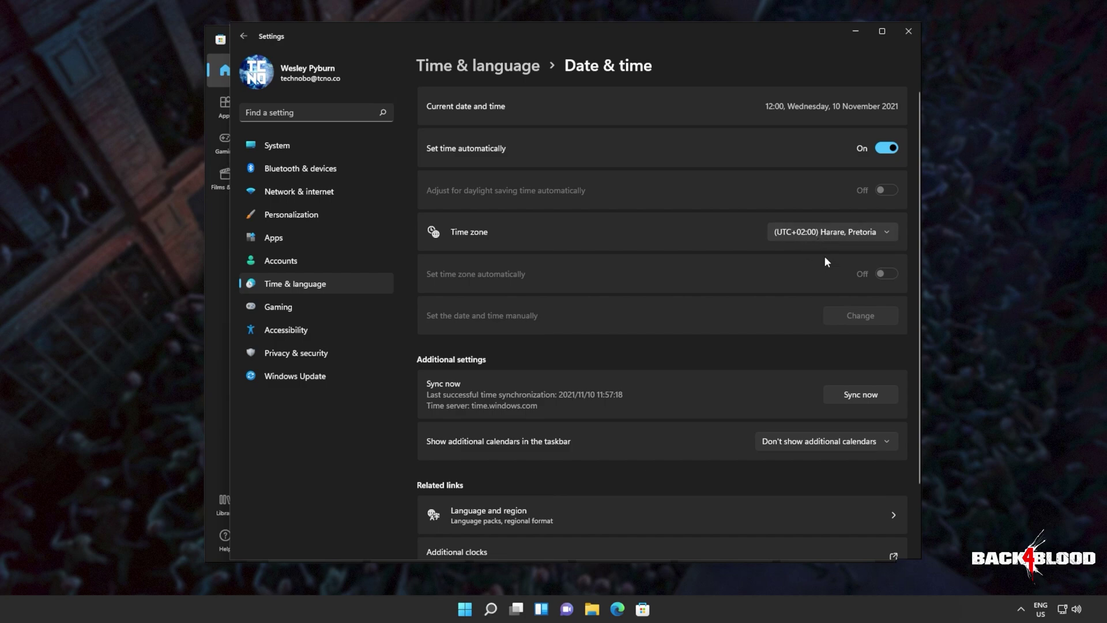
pyautogui.click(884, 396)
# - Close Settings and sign back into Microsoft Store with the user's account
pyautogui.click(906, 31)
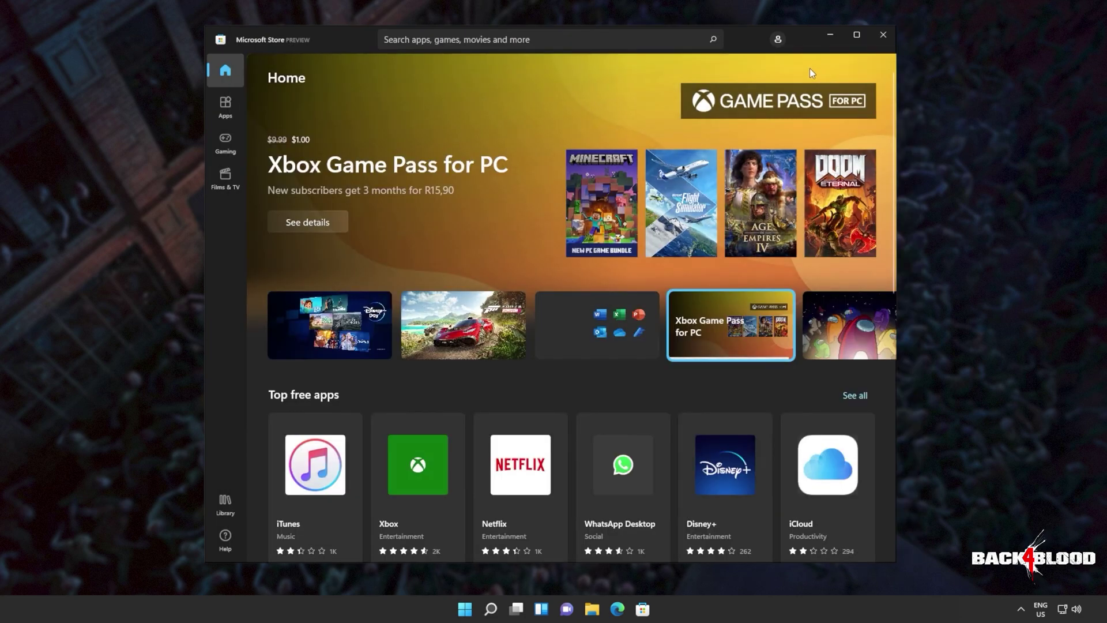
pyautogui.click(778, 39)
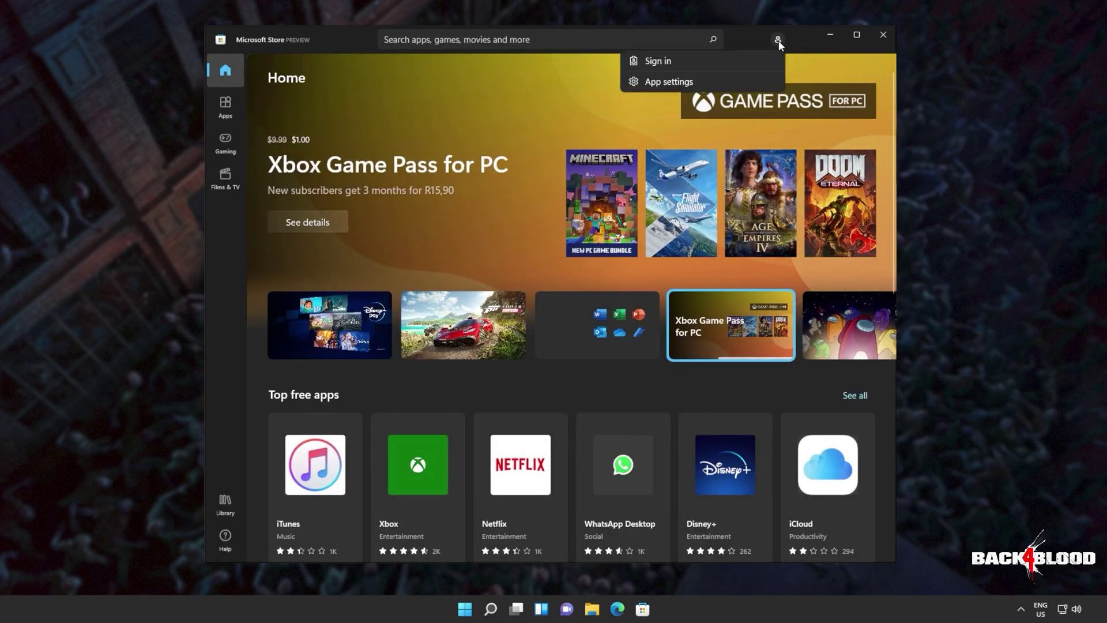
pyautogui.click(713, 62)
pyautogui.click(562, 258)
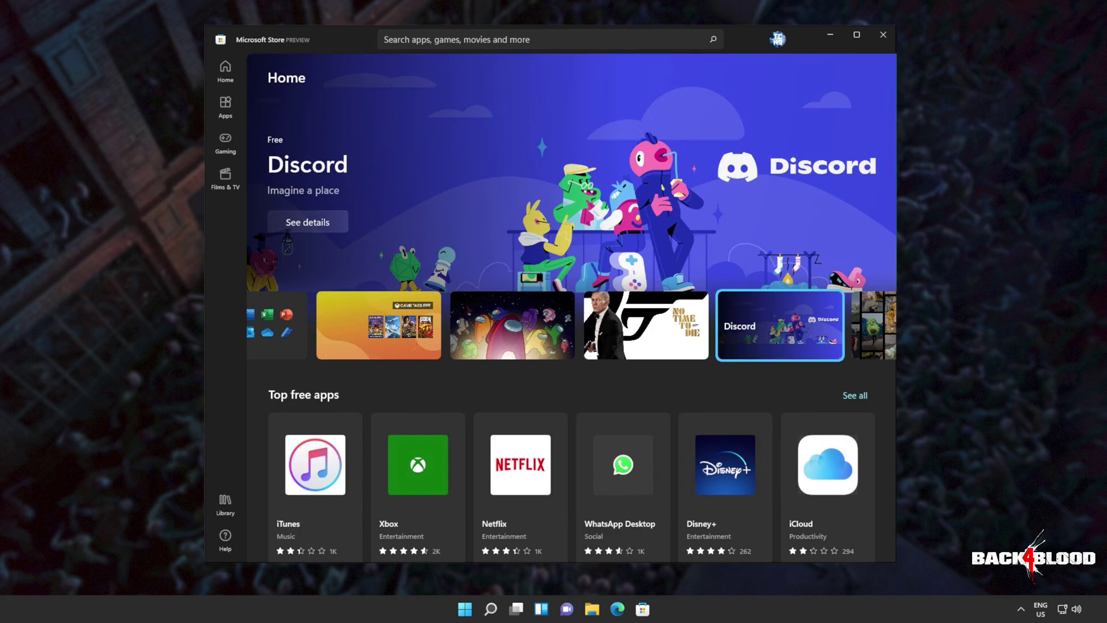
# - Open the Services console from Task Manager's Services tab and enlarge its window
pyautogui.hotkey('ctrl', 'shift', 'Escape')
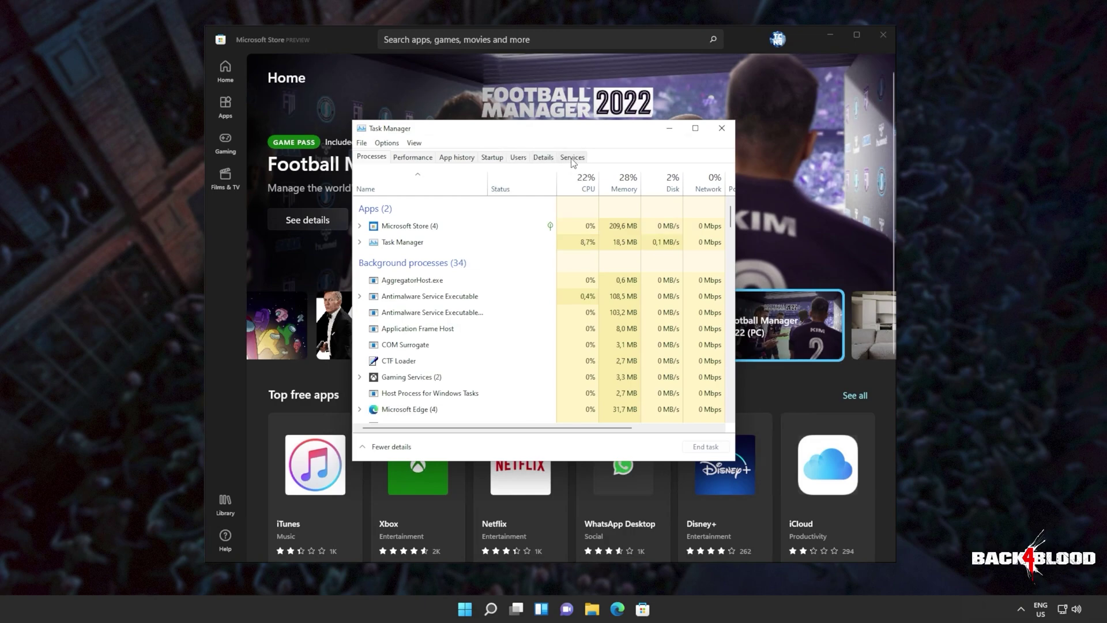
pyautogui.click(574, 157)
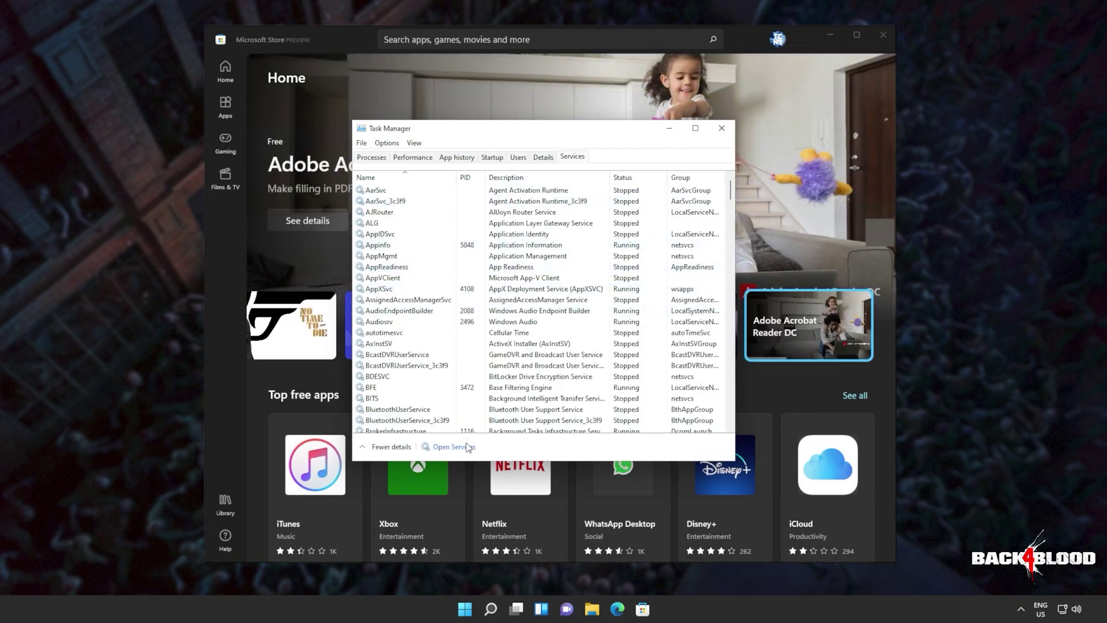
pyautogui.click(454, 447)
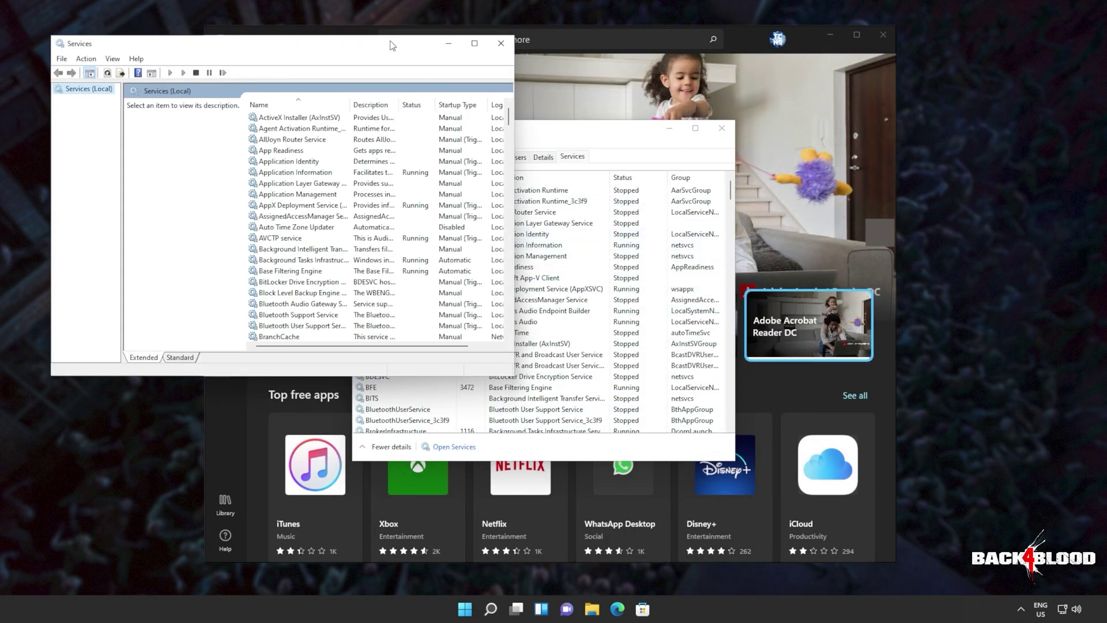
pyautogui.moveTo(396, 42); pyautogui.dragTo(527, 25)
pyautogui.moveTo(647, 360); pyautogui.dragTo(907, 571)
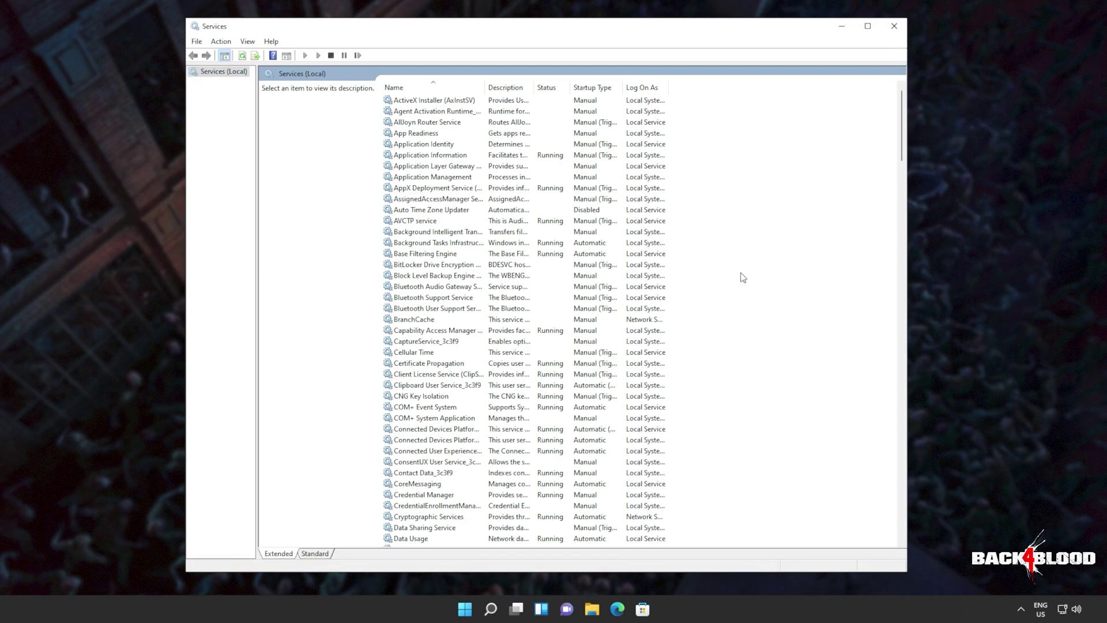
# - Start the Windows Update service and set its startup type to Automatic
pyautogui.scroll(-20, 739, 277)
pyautogui.scroll(-2, 459, 309)
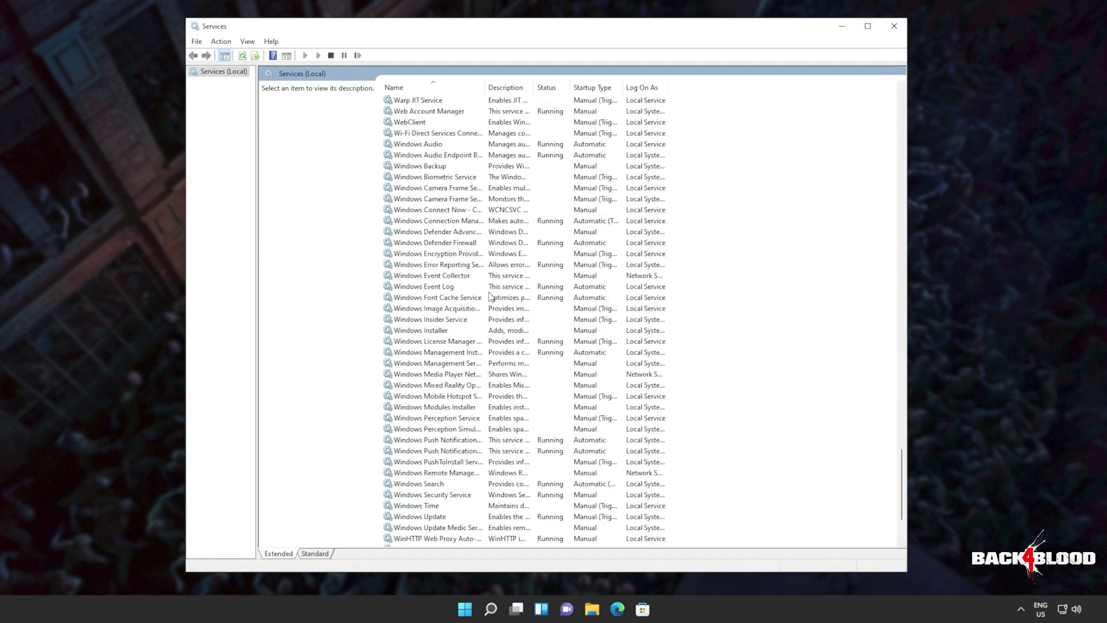
pyautogui.scroll(-2, 438, 345)
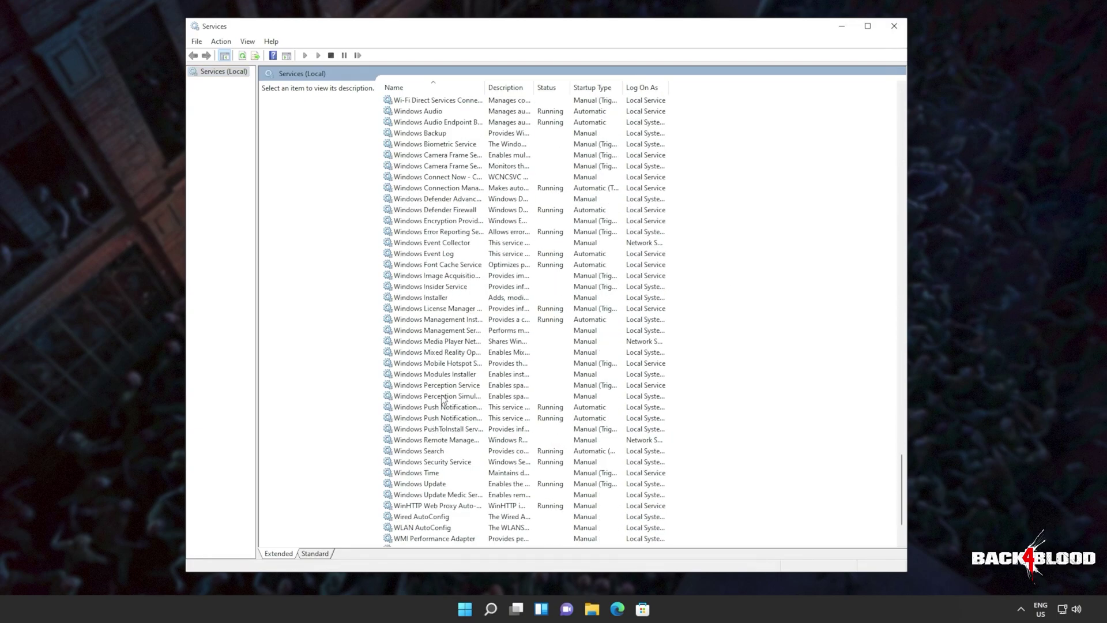
pyautogui.click(432, 485)
pyautogui.rightClick(499, 483)
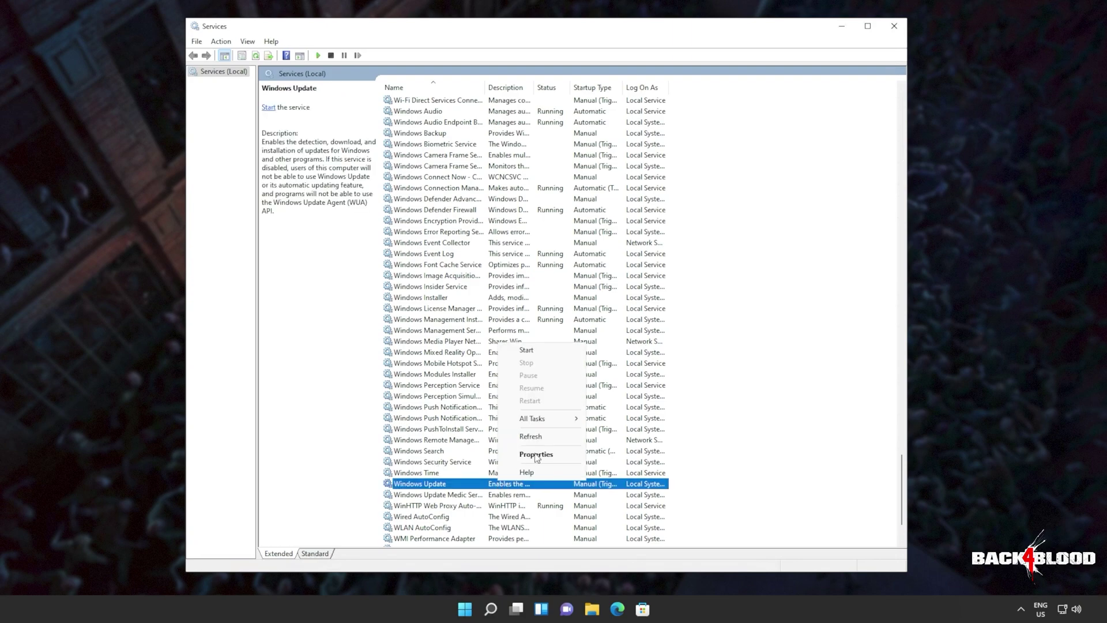
pyautogui.click(531, 351)
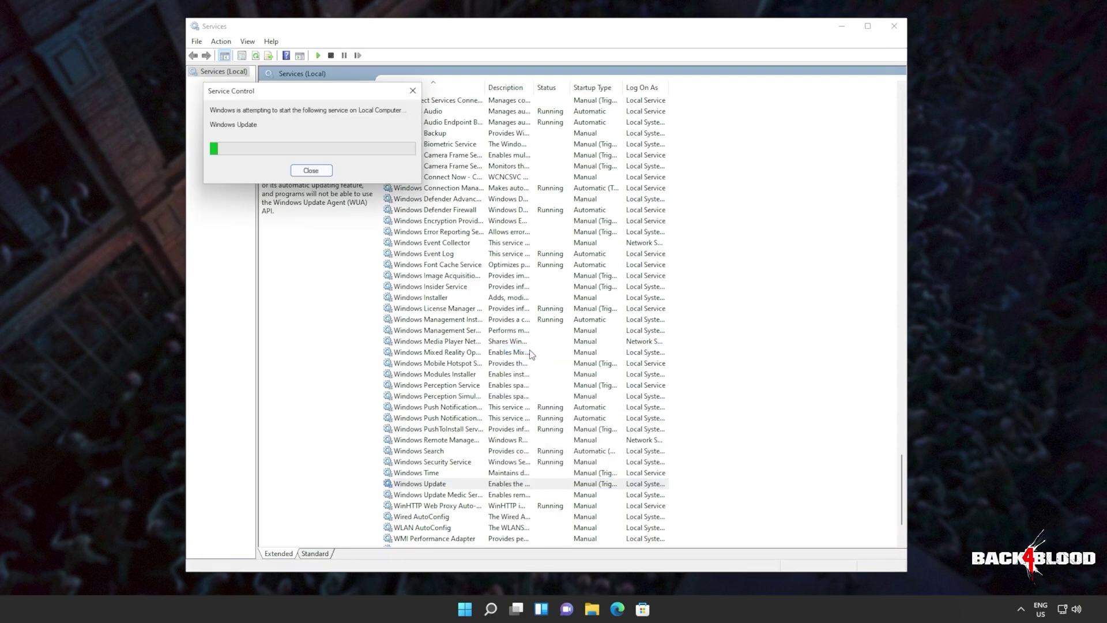
pyautogui.rightClick(486, 488)
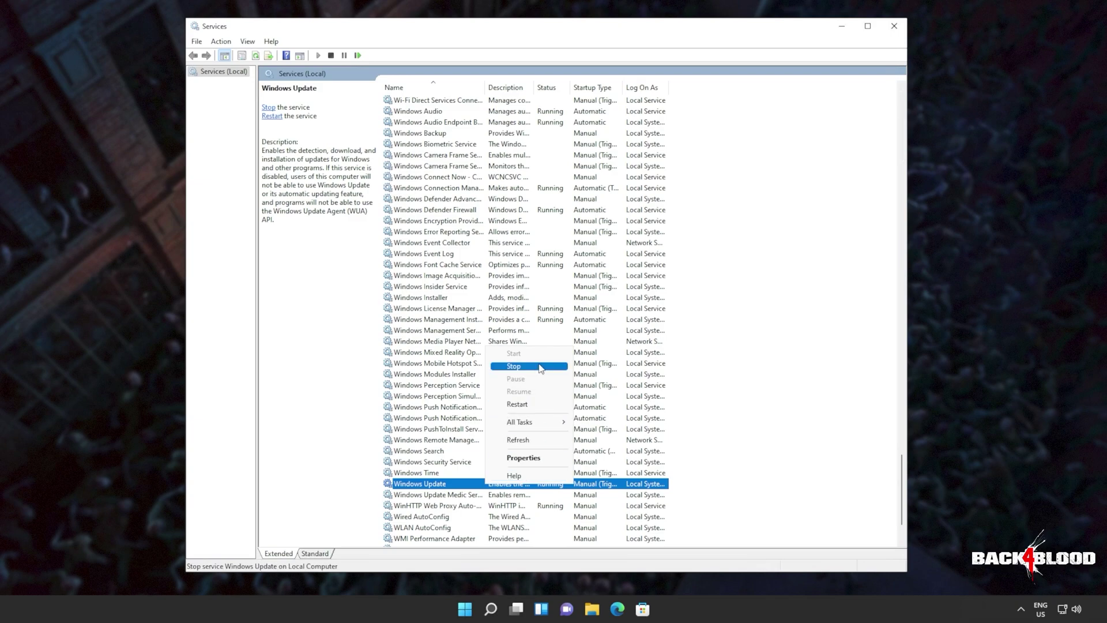
pyautogui.rightClick(532, 487)
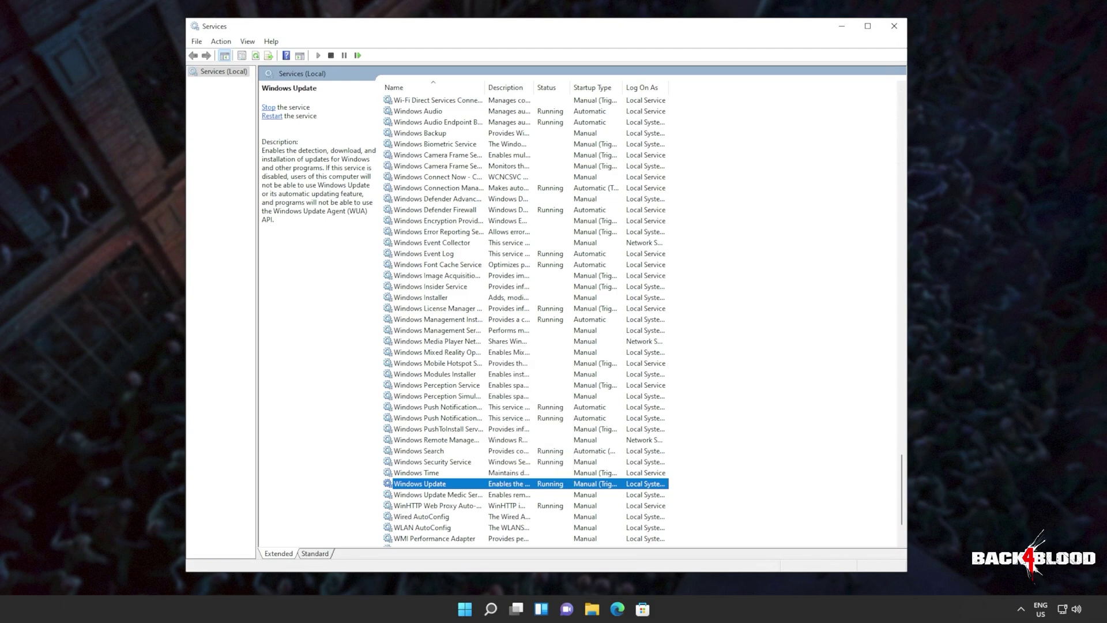
pyautogui.click(560, 461)
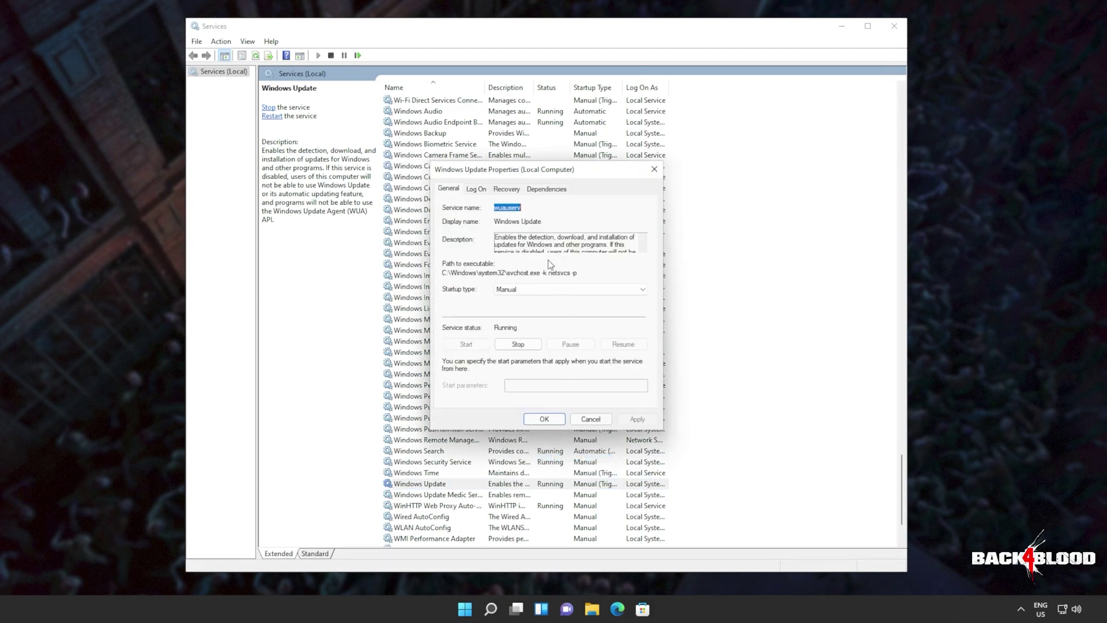
pyautogui.click(522, 289)
pyautogui.click(522, 308)
pyautogui.click(544, 419)
# - Restart Microsoft Store Install Service and set its startup type to Automatic
pyautogui.click(546, 342)
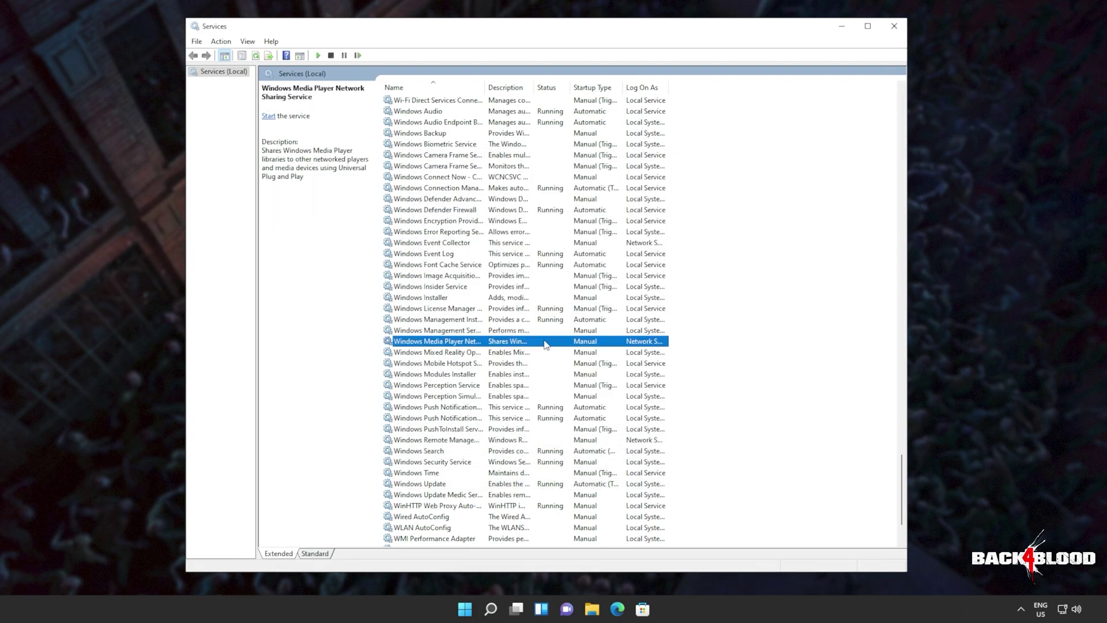
pyautogui.write('mi')
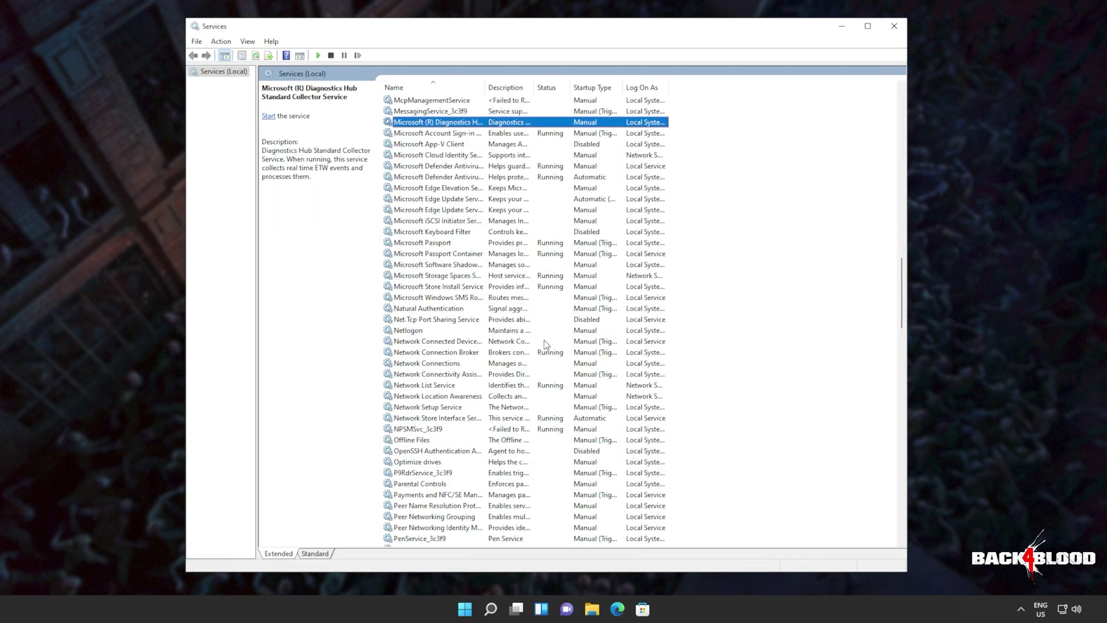
pyautogui.click(424, 289)
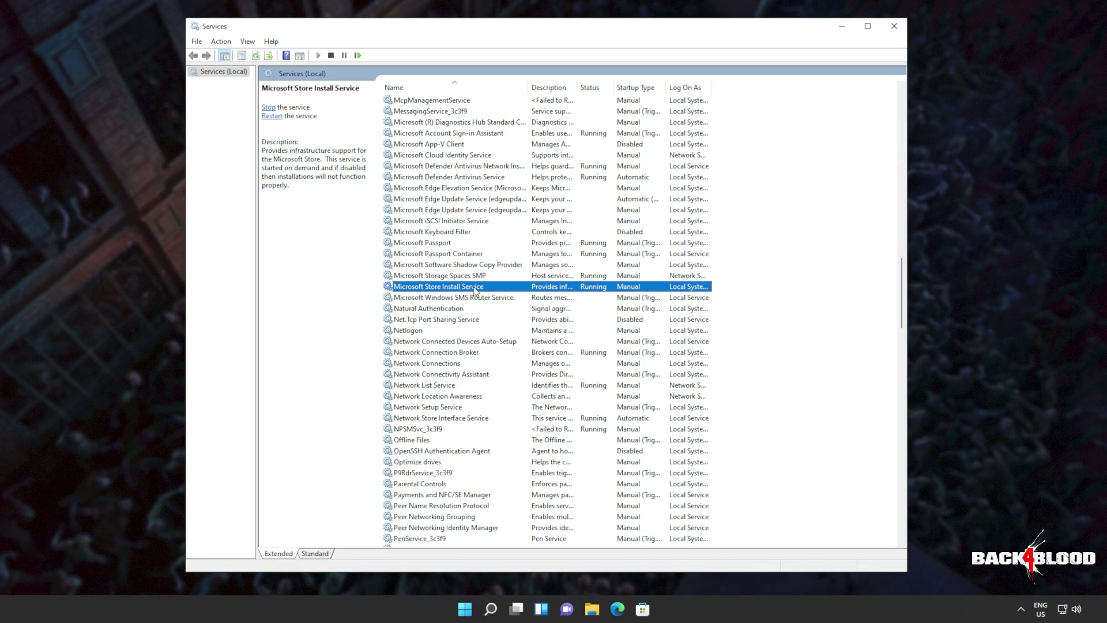
pyautogui.rightClick(475, 290)
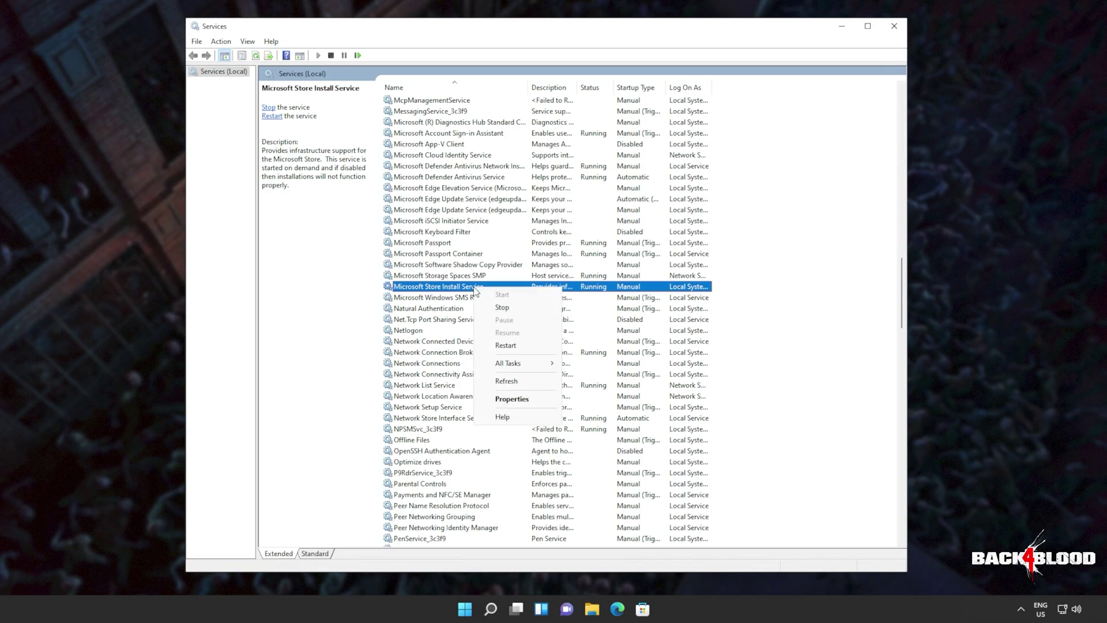
pyautogui.click(533, 346)
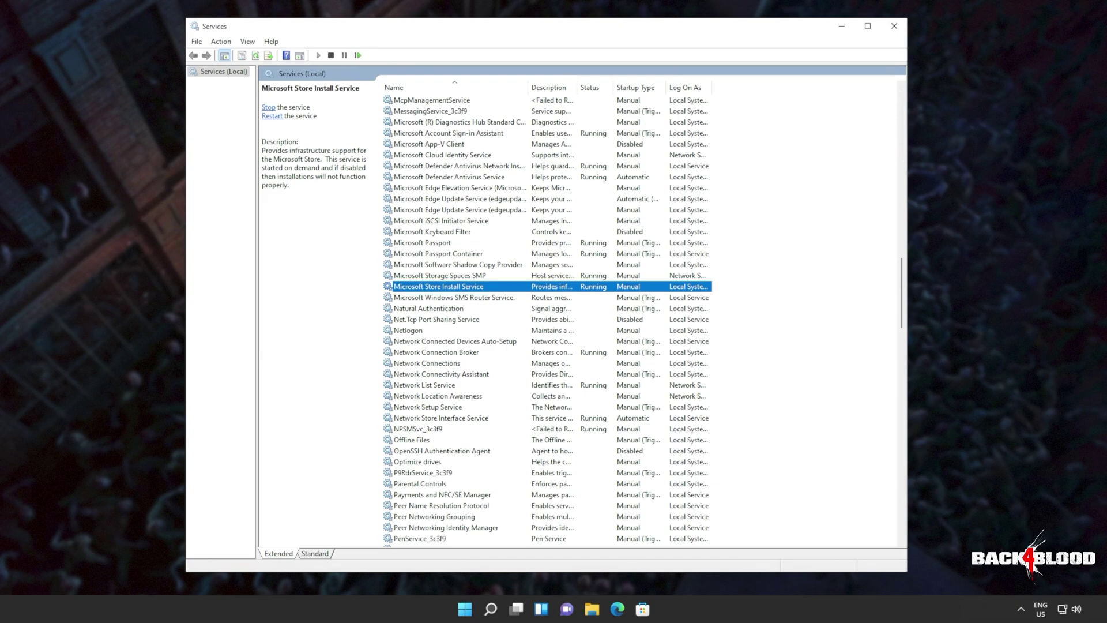
pyautogui.rightClick(582, 286)
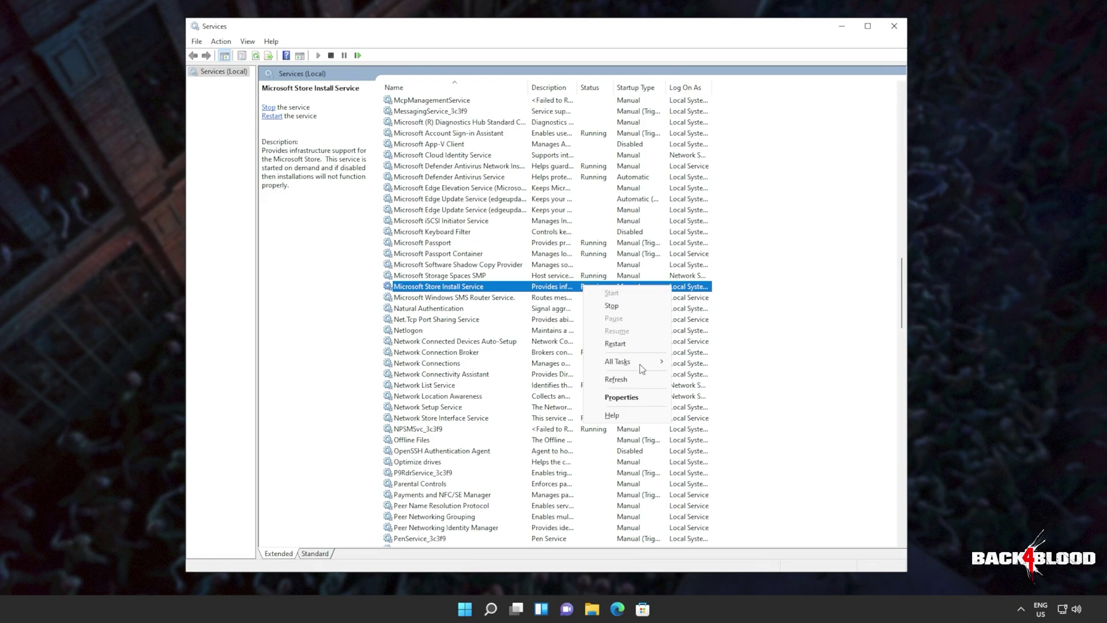
pyautogui.click(631, 399)
pyautogui.click(534, 289)
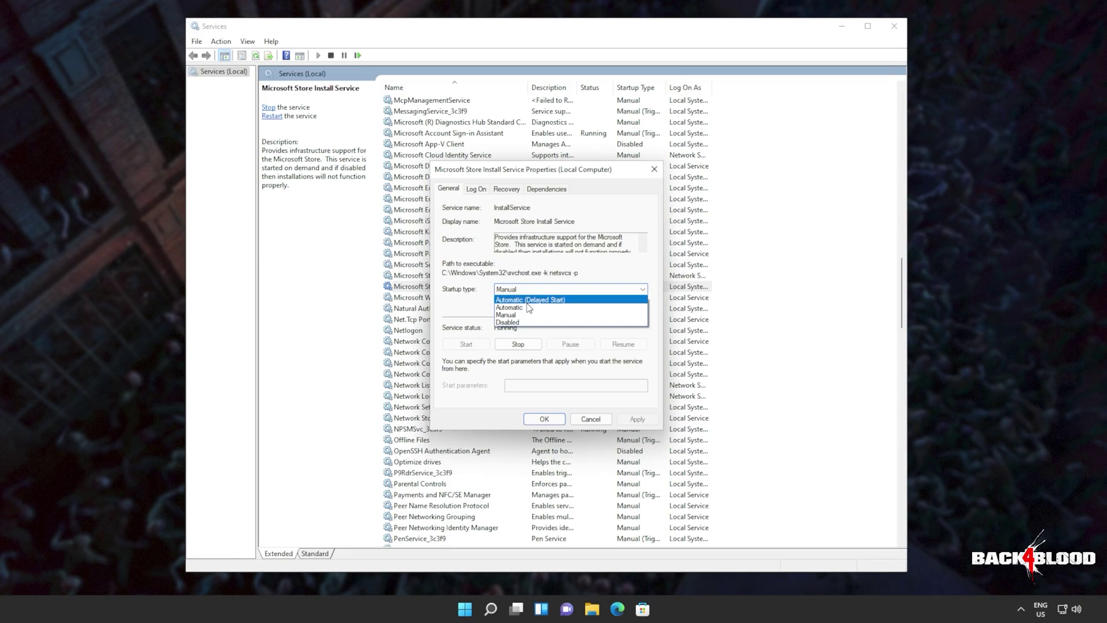
pyautogui.click(535, 303)
pyautogui.click(544, 420)
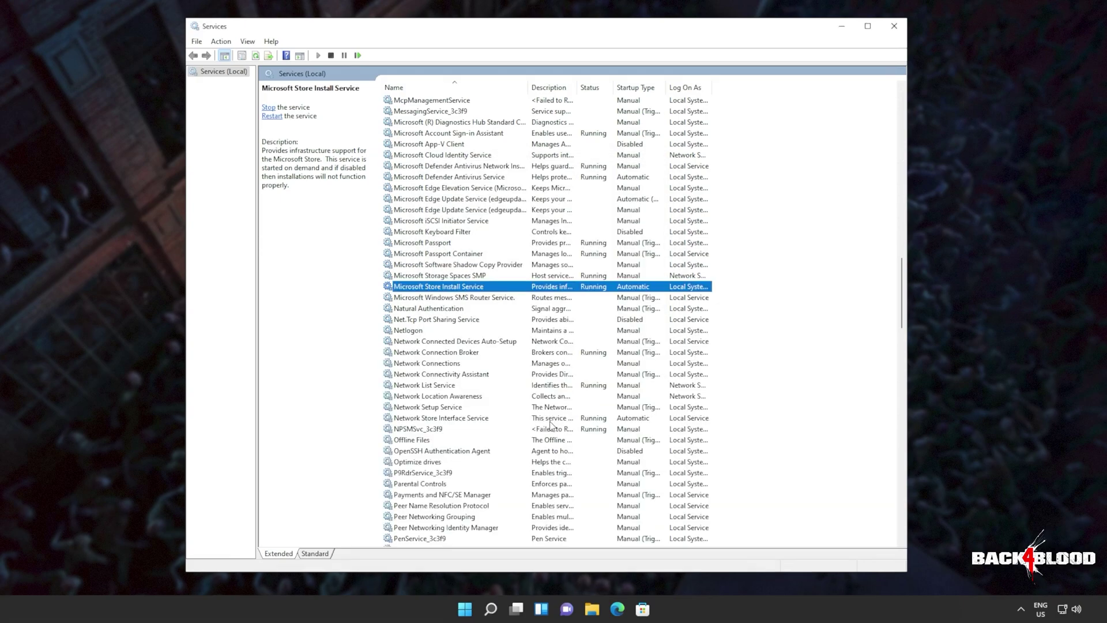
# - Start Background Intelligent Transfer Service and set its startup type to Automatic
pyautogui.scroll(8, 557, 258)
pyautogui.scroll(20, 557, 258)
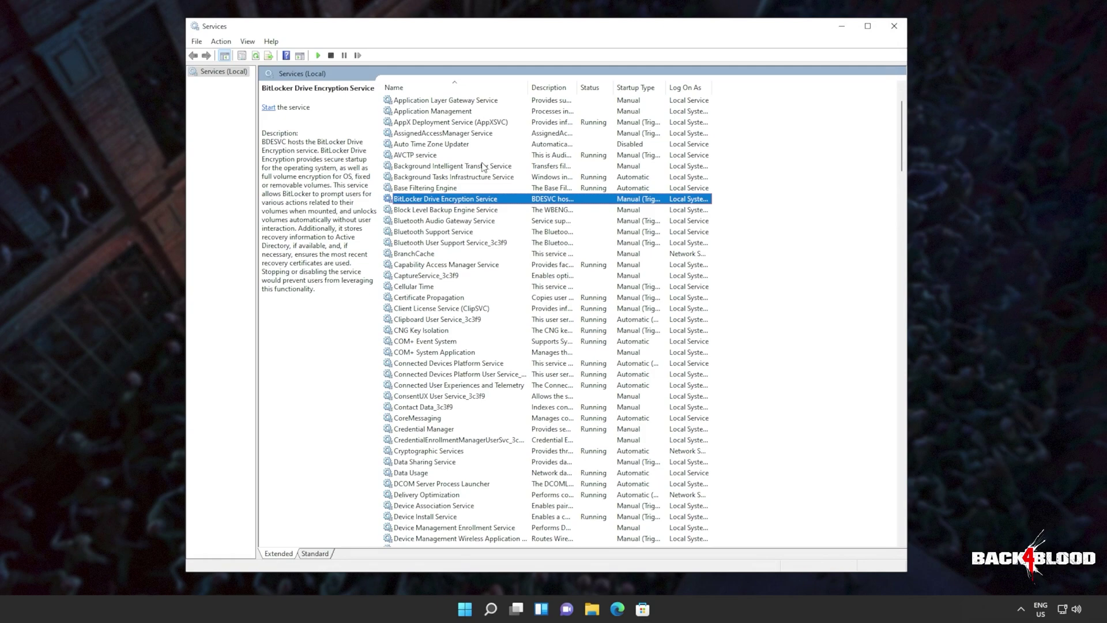
pyautogui.click(484, 166)
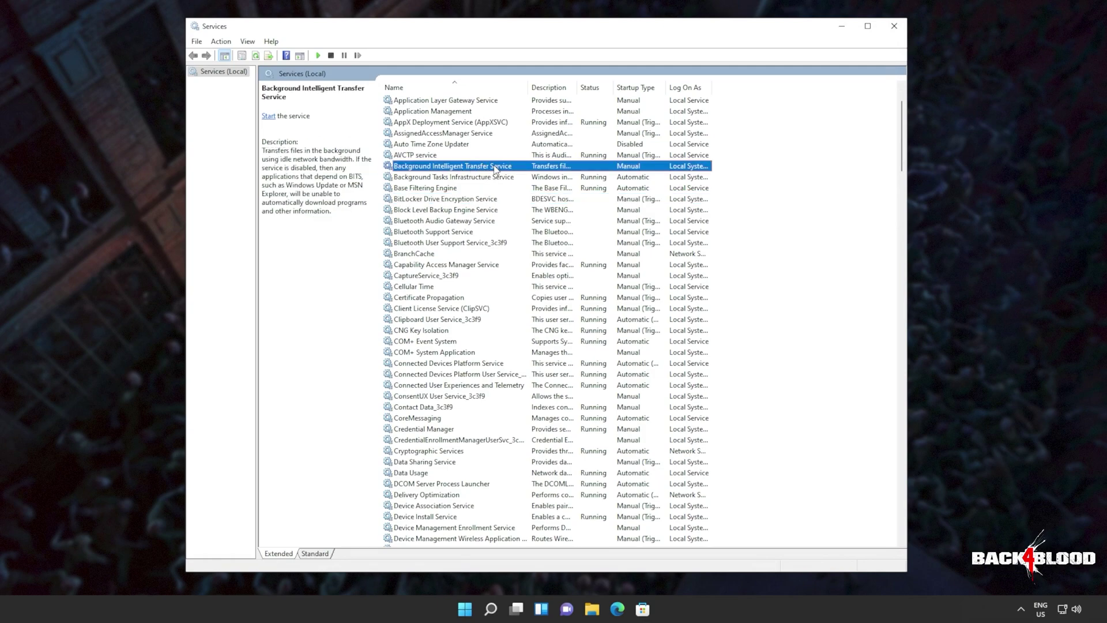
pyautogui.rightClick(495, 170)
pyautogui.click(522, 176)
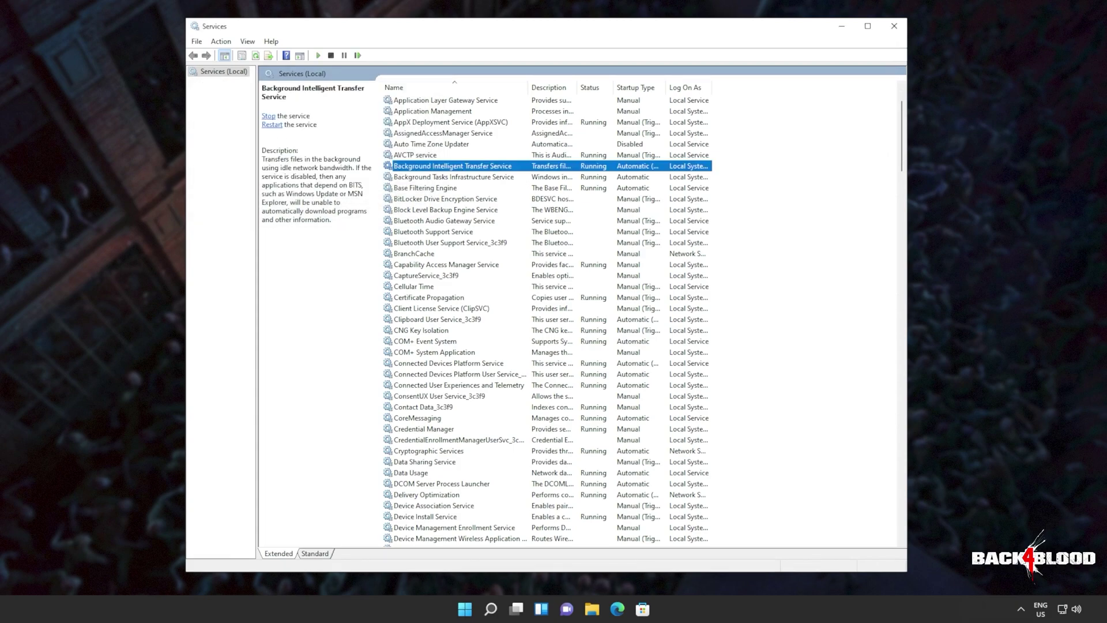
pyautogui.rightClick(547, 166)
pyautogui.click(562, 275)
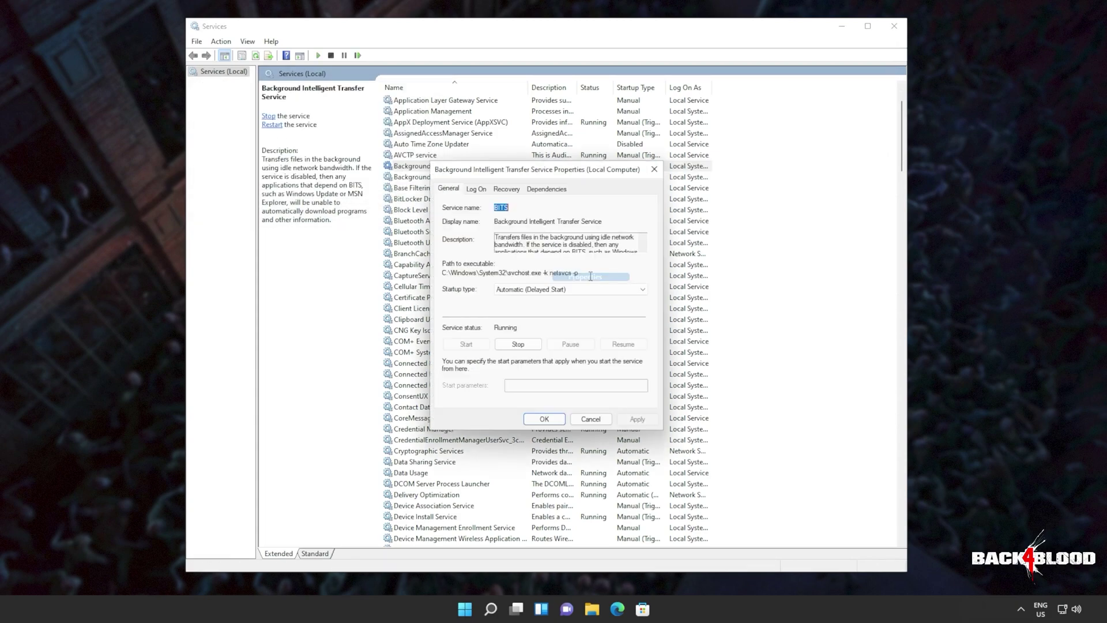
pyautogui.click(539, 289)
pyautogui.click(537, 312)
pyautogui.click(549, 422)
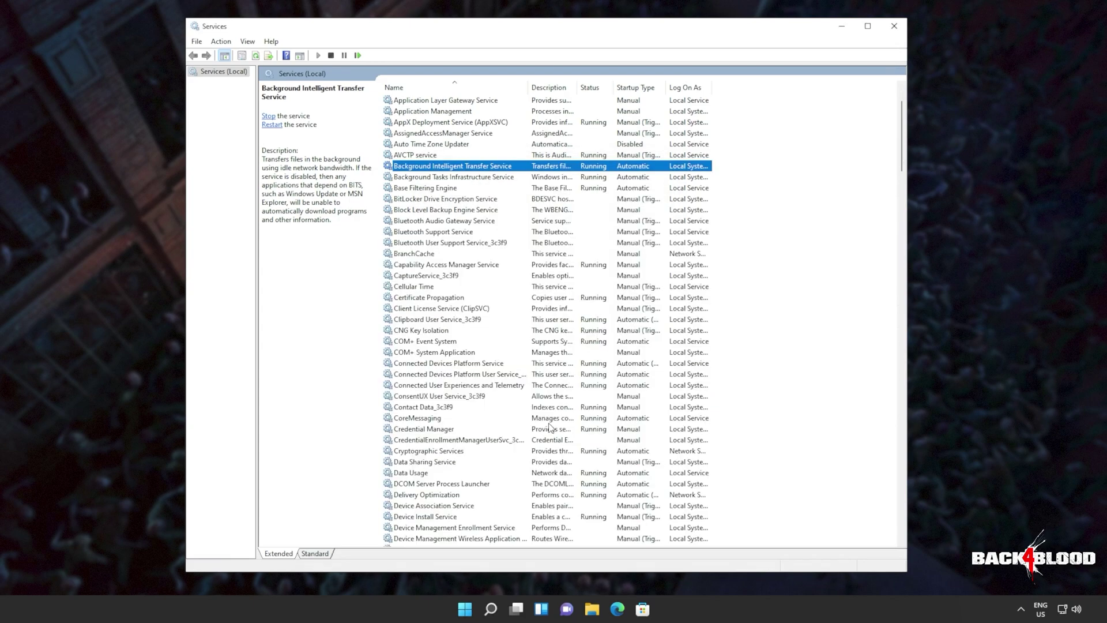
# - Close Services, minimize Task Manager, and search for 'xbox identity provider'
pyautogui.click(895, 27)
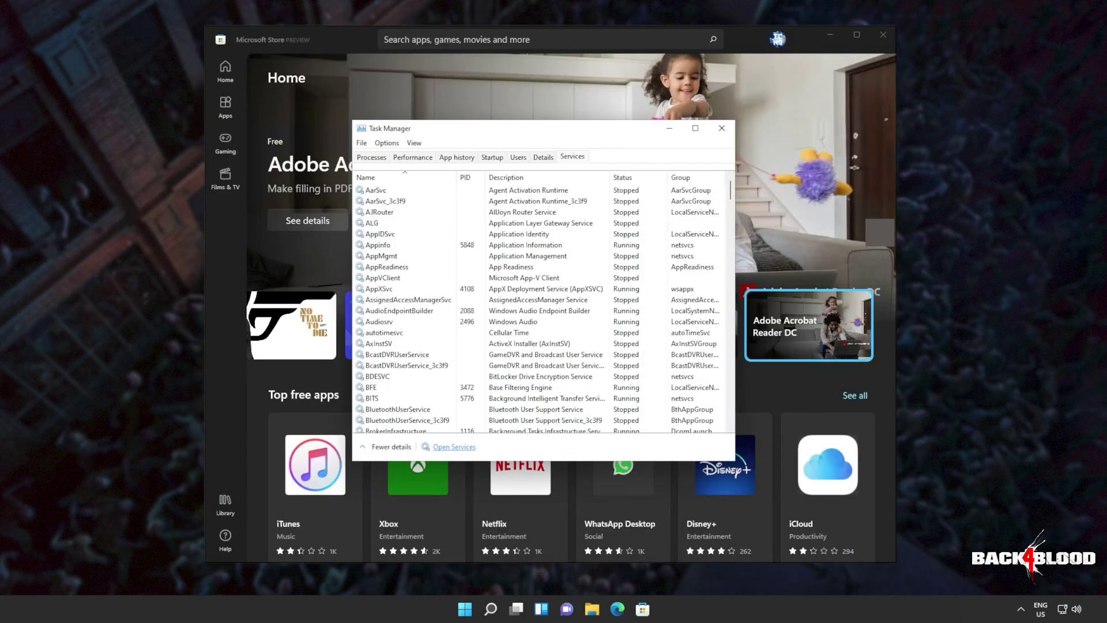
pyautogui.click(668, 128)
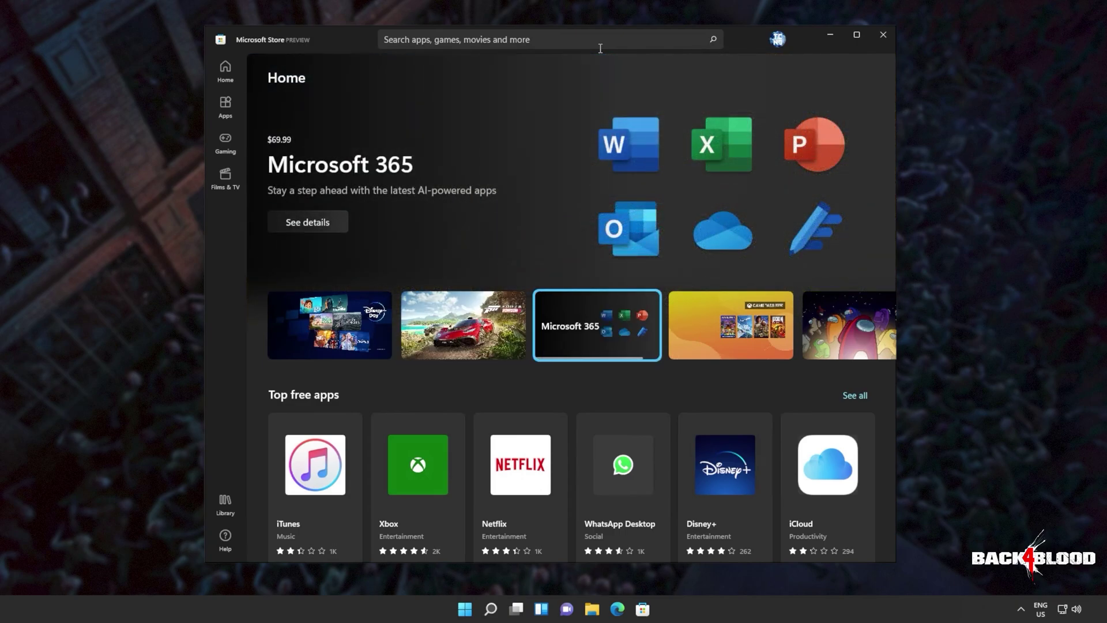
pyautogui.click(580, 47)
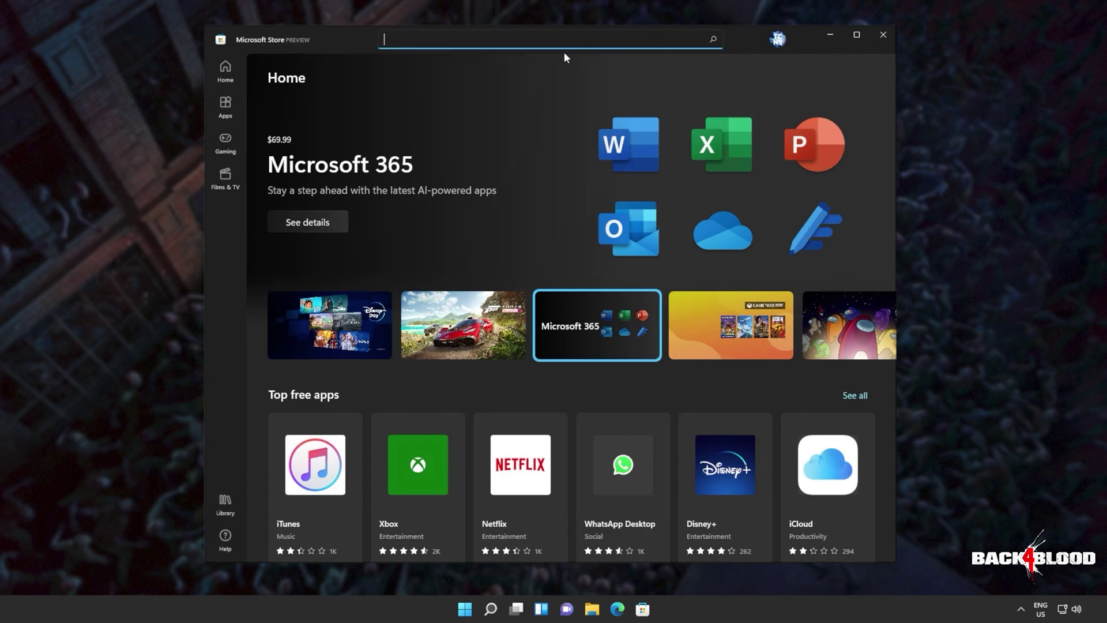
pyautogui.write('xbox identi')
pyautogui.click(402, 76)
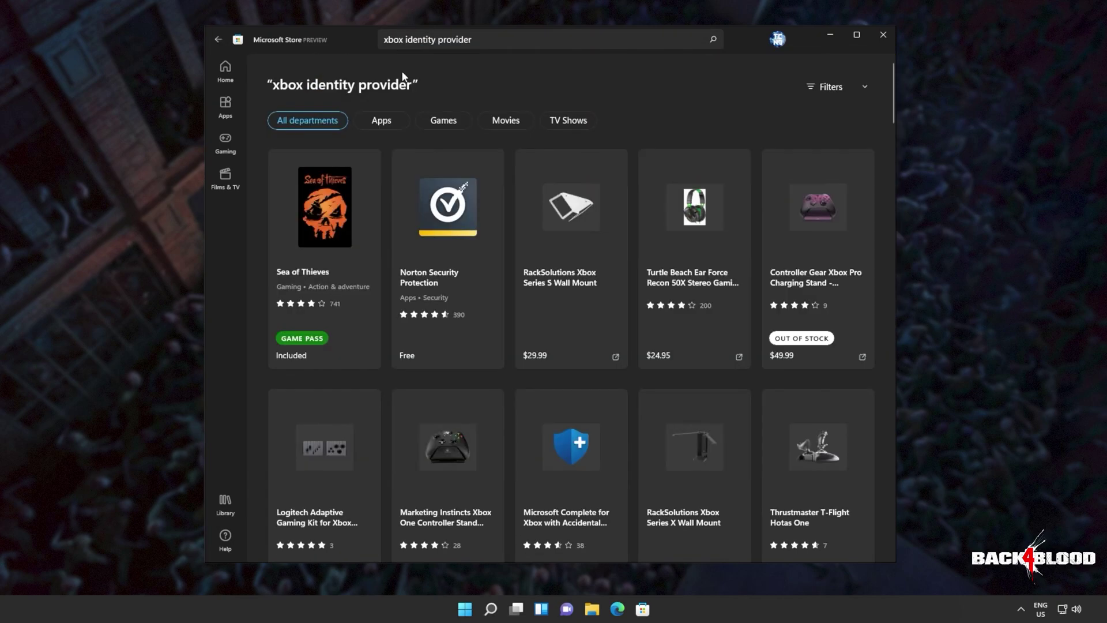
# - From the app's United States web listing, click Get and always allow opening it in Microsoft Store
pyautogui.click(218, 39)
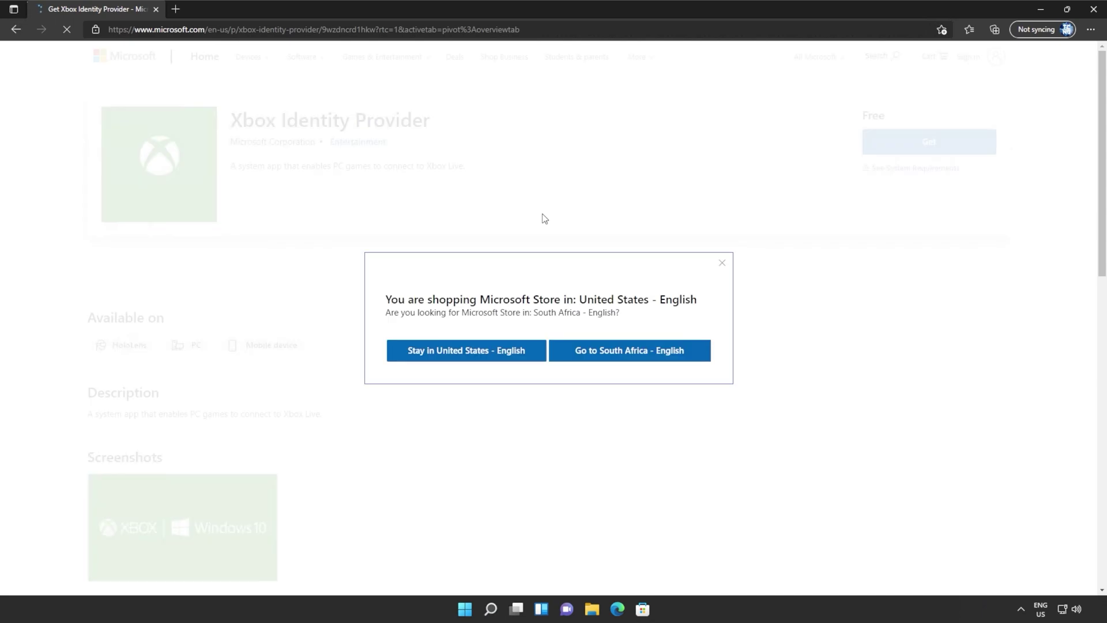
pyautogui.click(544, 217)
pyautogui.click(944, 147)
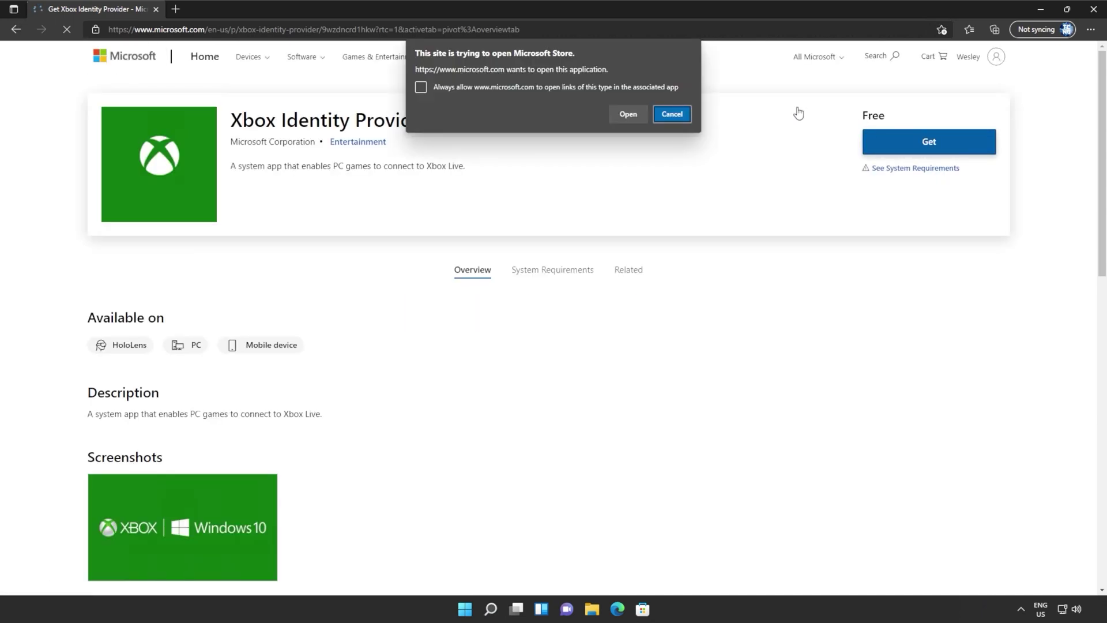
pyautogui.click(511, 87)
pyautogui.click(628, 114)
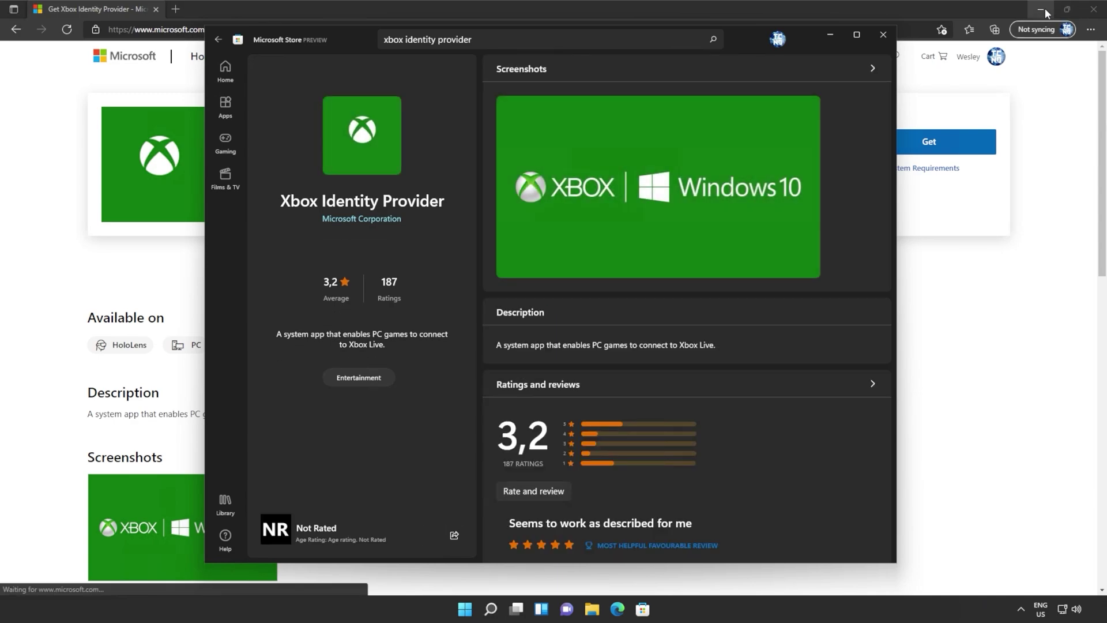
# - Hide the browser and open the Store's Library of installed apps
pyautogui.click(1045, 9)
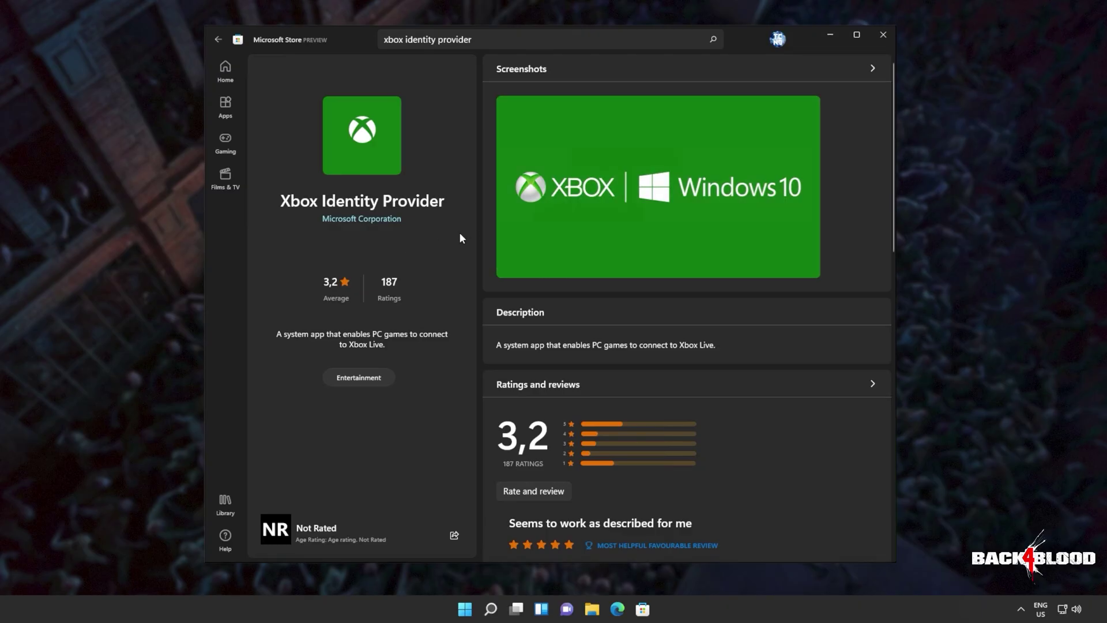
pyautogui.scroll(-5, 508, 260)
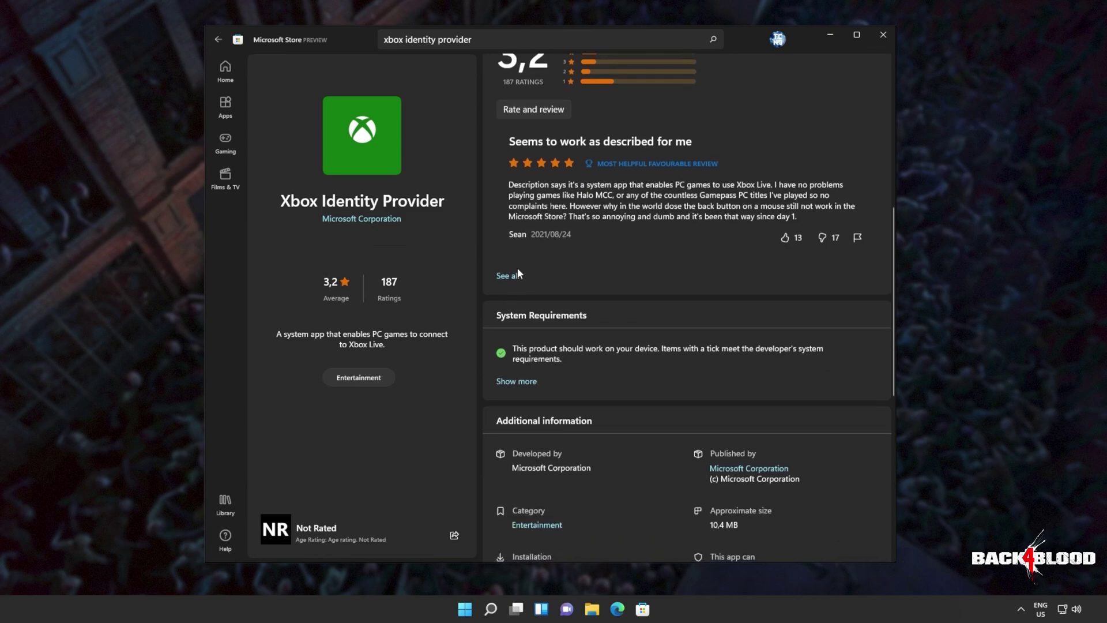
pyautogui.scroll(5, 517, 267)
pyautogui.scroll(-5, 723, 318)
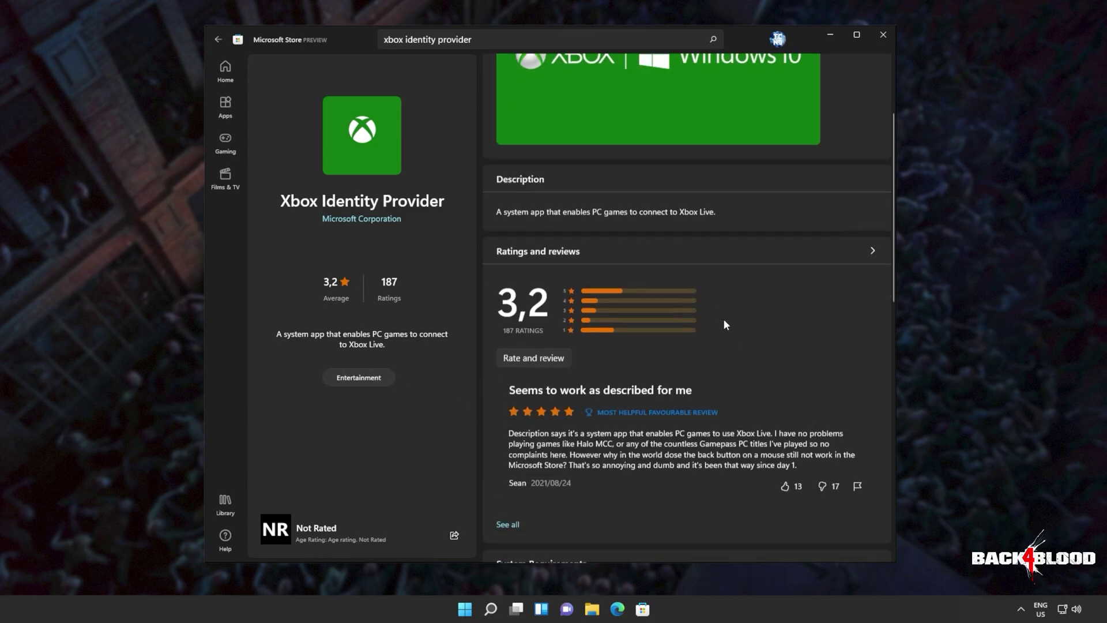
pyautogui.scroll(-5, 607, 386)
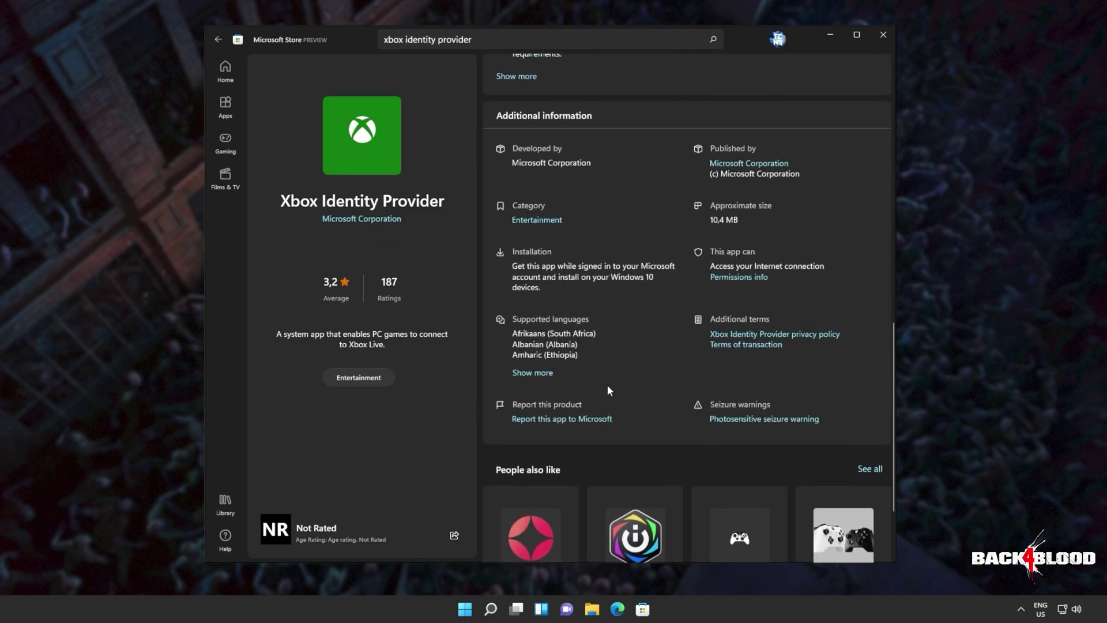
pyautogui.click(225, 503)
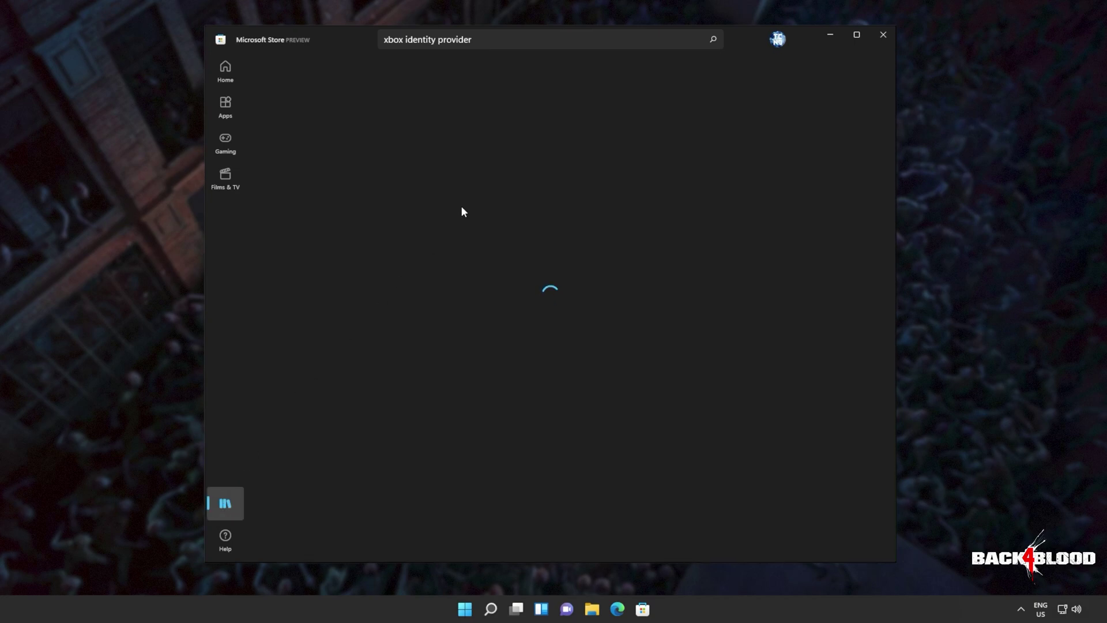
# - Find Xbox Identity Provider in the Library, modified 2021/10/08, and check its options menu
pyautogui.scroll(-10, 410, 373)
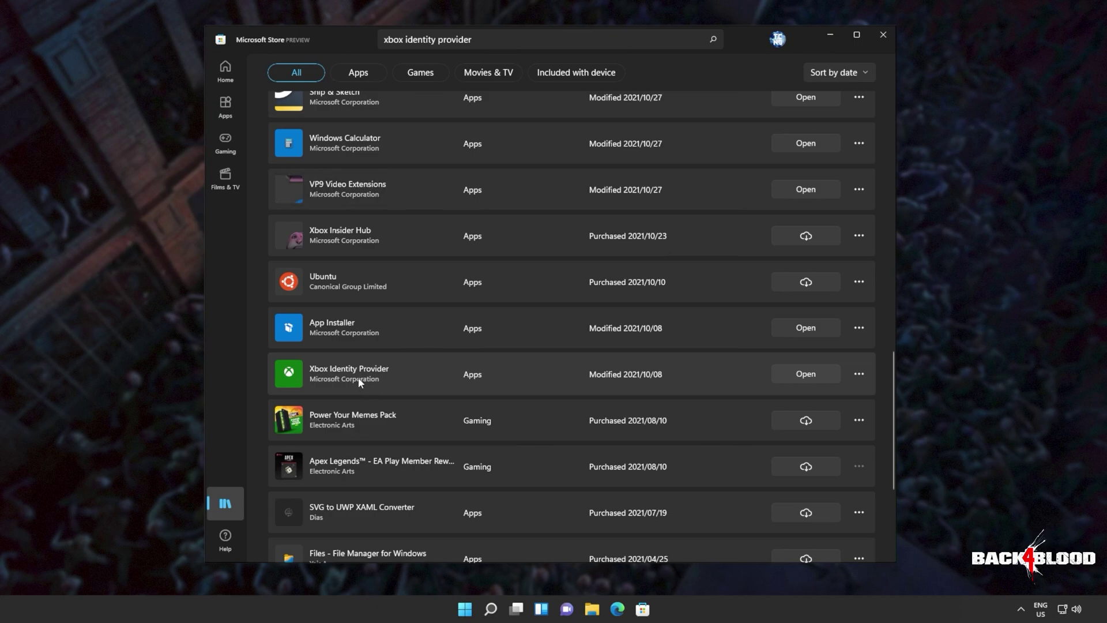
pyautogui.click(860, 373)
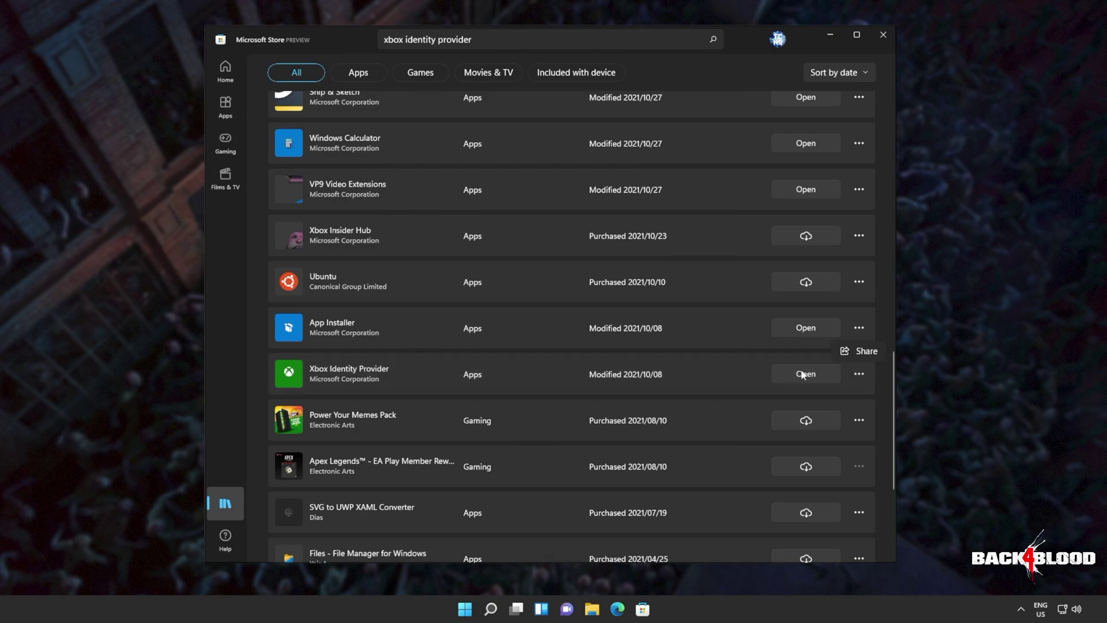
pyautogui.click(876, 375)
pyautogui.scroll(8, 891, 286)
pyautogui.scroll(-3, 832, 292)
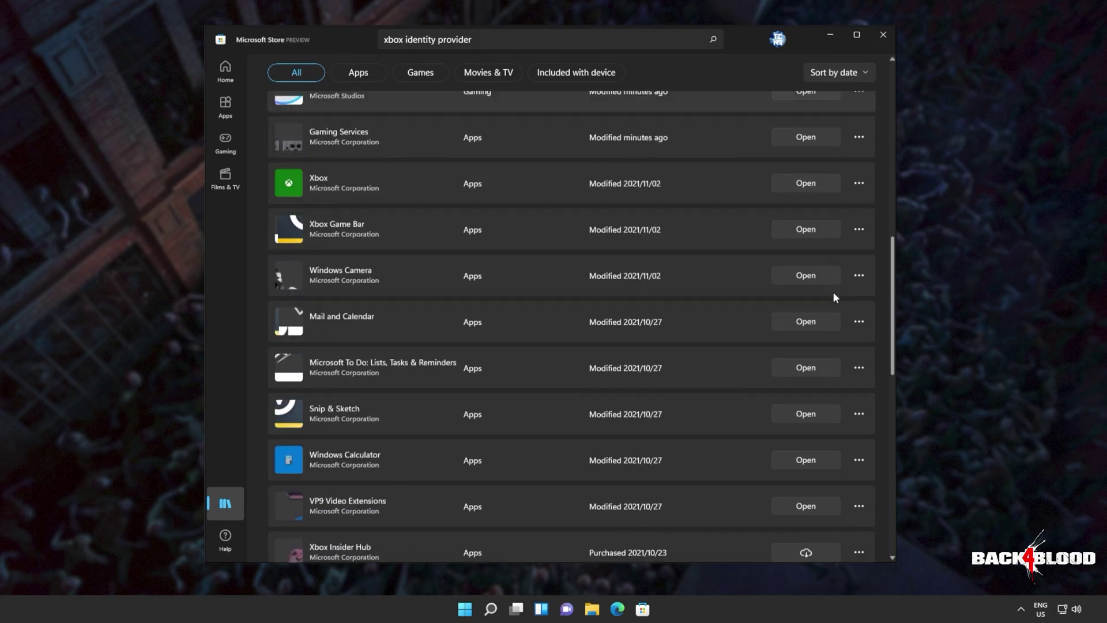
pyautogui.scroll(-10, 833, 292)
pyautogui.scroll(4, 833, 291)
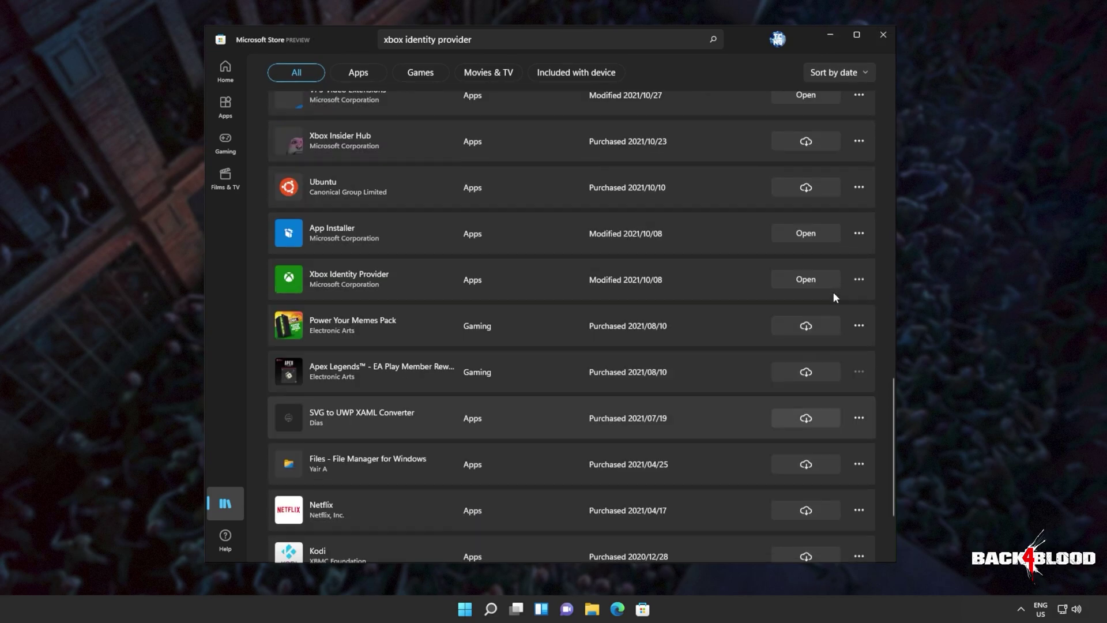
# - Close Microsoft Store and launch Windows PowerShell as administrator
pyautogui.click(882, 34)
pyautogui.press('super')
pyautogui.write('powershel')
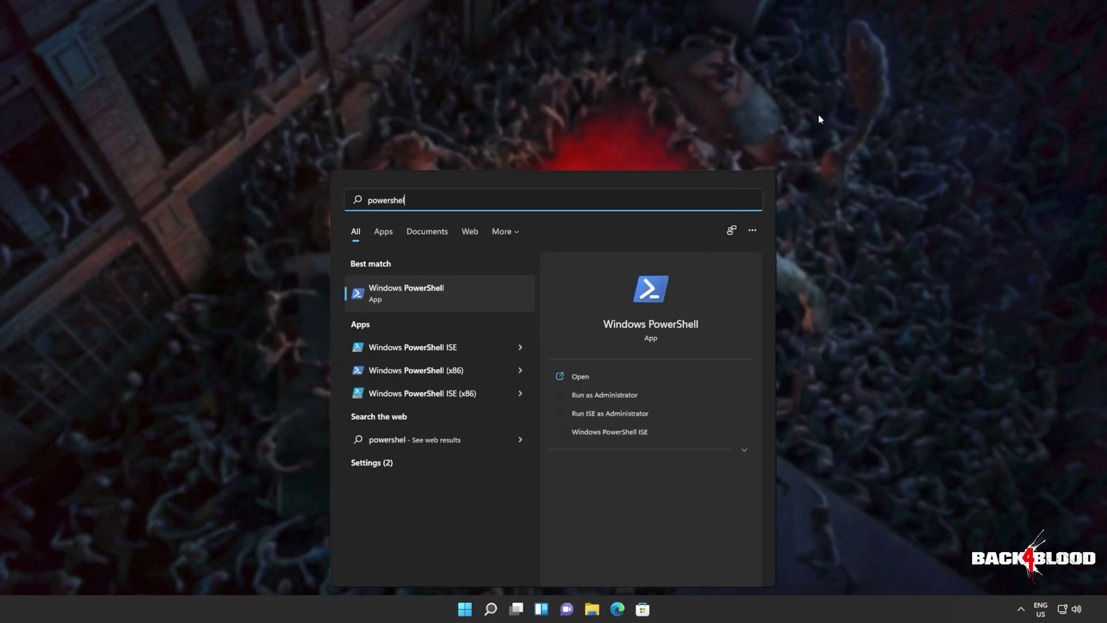
pyautogui.write('l')
pyautogui.press('Tab')
pyautogui.press('Down')
pyautogui.press('Return')
pyautogui.hotkey('alt', 'y')
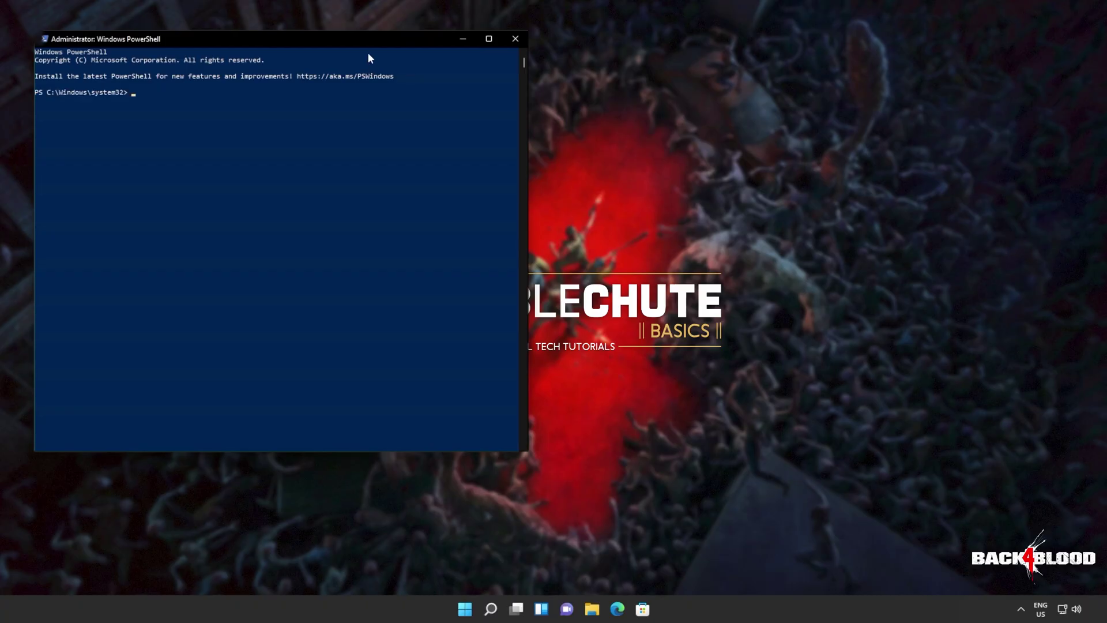
# - Paste the Get-AppXPackage GamingServices re-register-for-all-users command into PowerShell
pyautogui.moveTo(393, 45); pyautogui.dragTo(632, 112)
pyautogui.write('Get-AppXPackage *GamingServices* -AllUsers | Foreach {Add-AppxPackage -DisableDevelopmentMode -Register "$($_.InstallLocation)\\AppXManifest.xml"}')
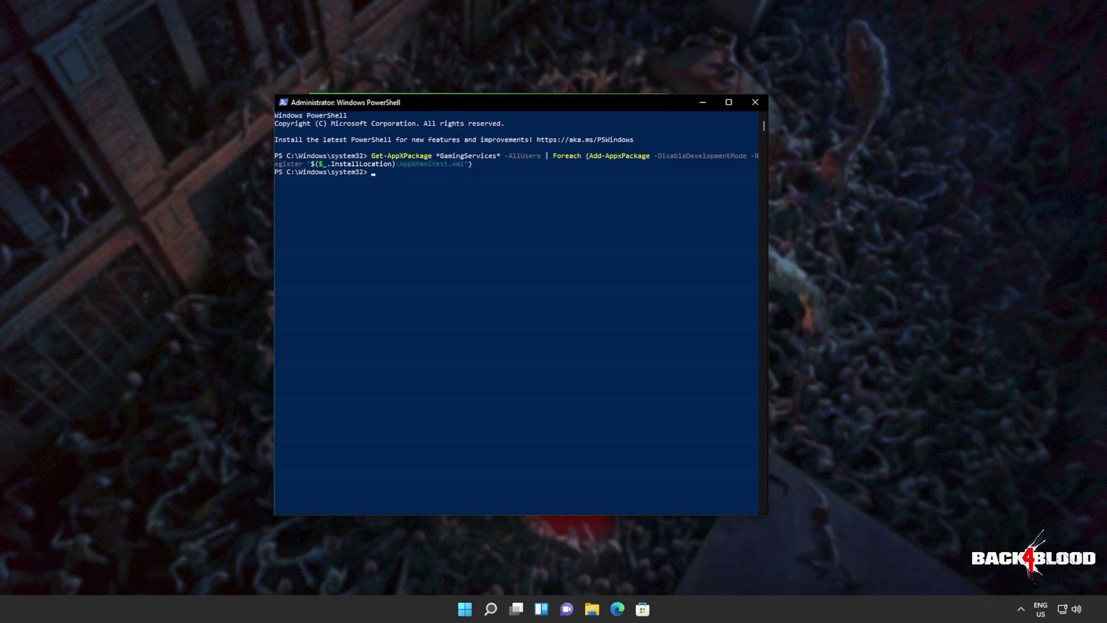
pyautogui.moveTo(519, 102); pyautogui.dragTo(550, 95)
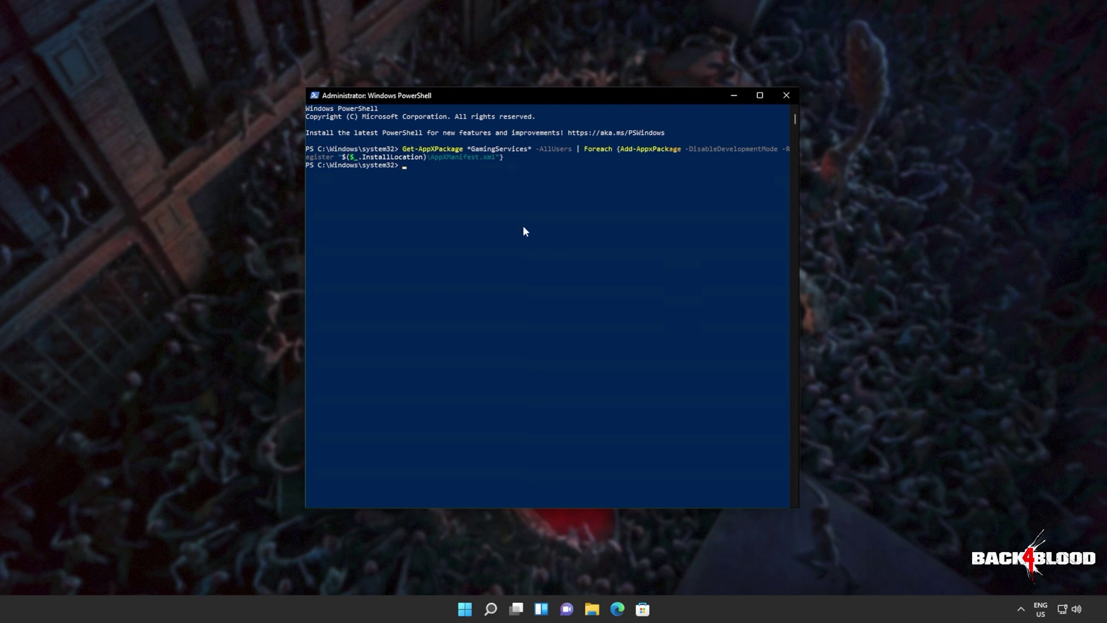
# - Open the Gaming Services Store product link from the Run dialog
pyautogui.press('super')
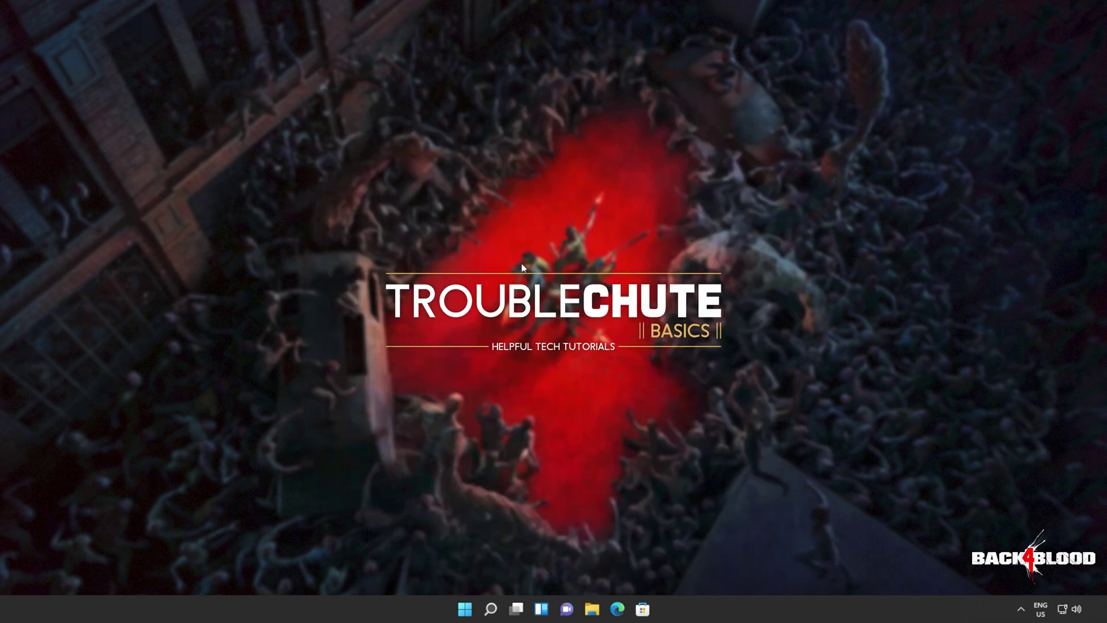
pyautogui.press('super+r')
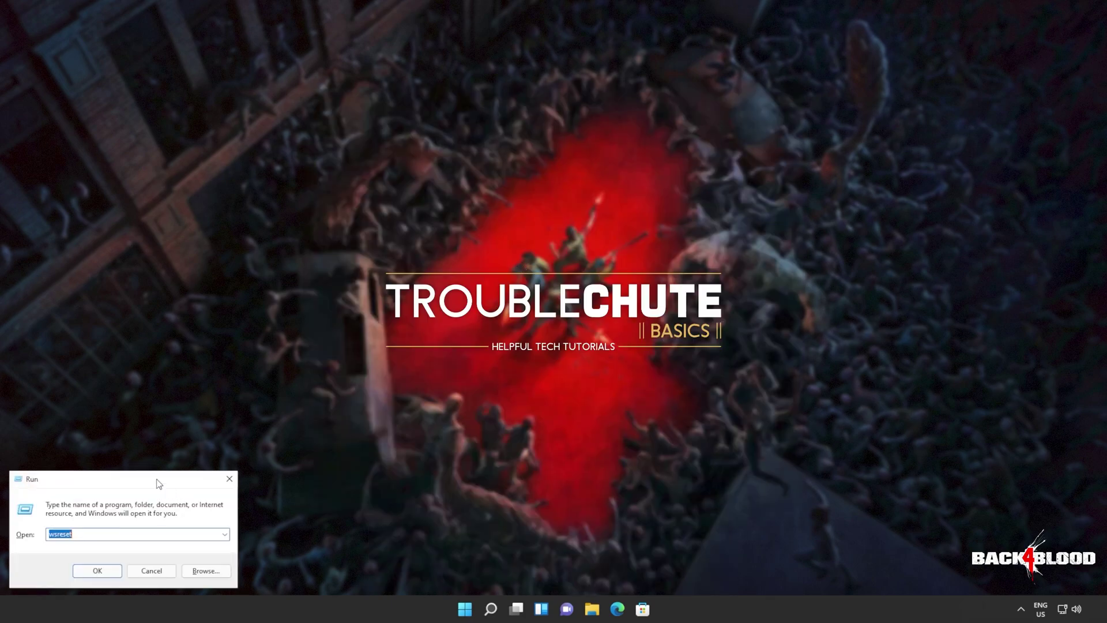
pyautogui.moveTo(157, 479); pyautogui.dragTo(580, 241)
pyautogui.hotkey('ctrl', 'v')
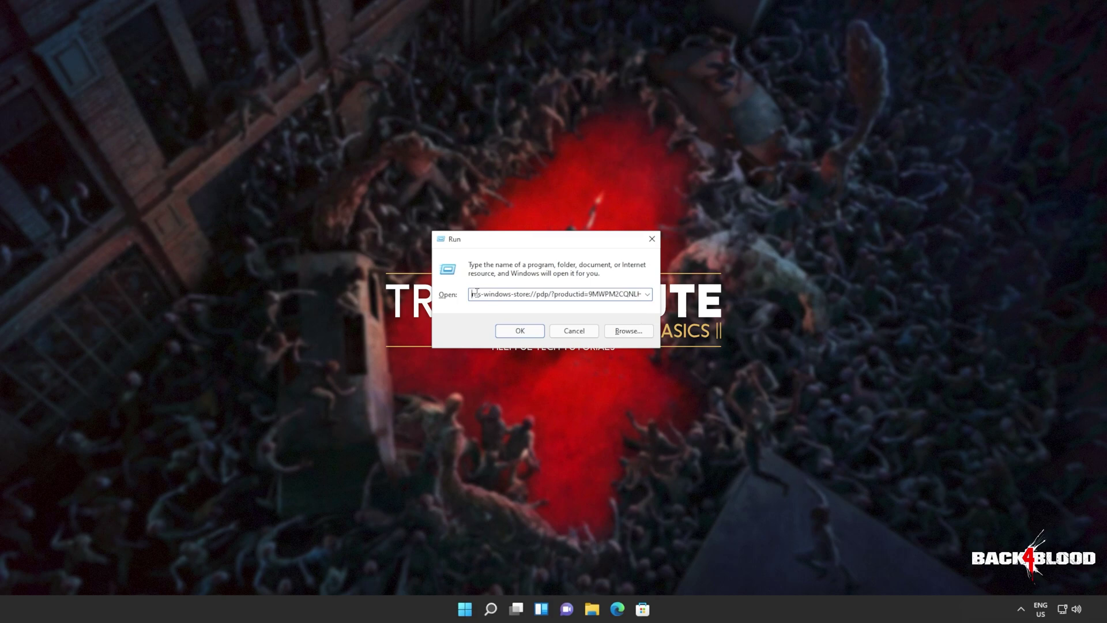
pyautogui.click(532, 327)
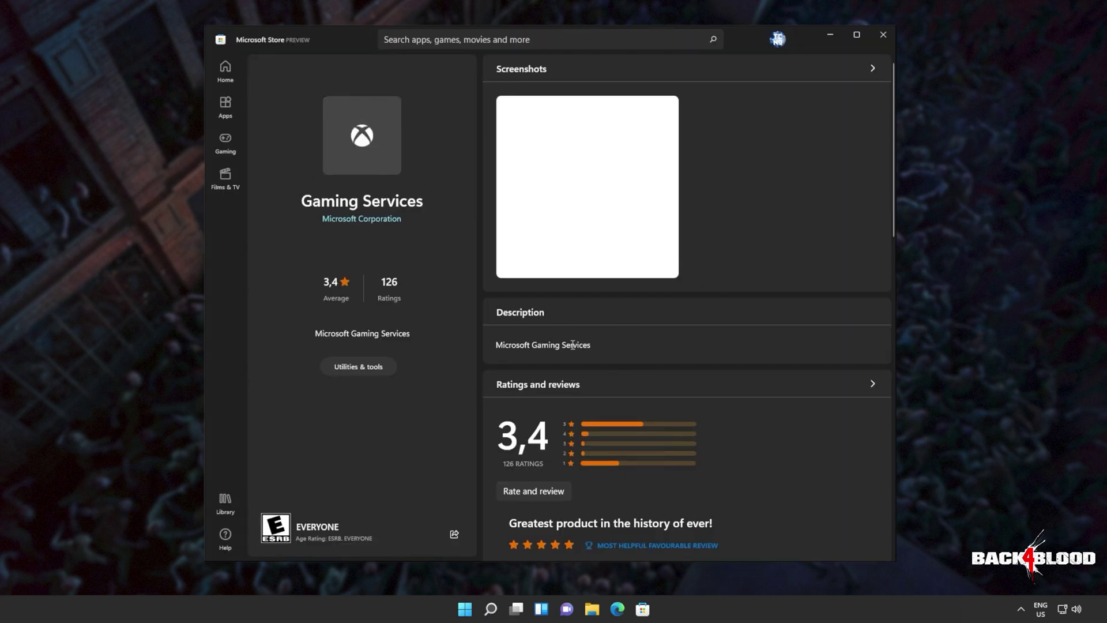
# - Show the Microsoft Store Library sorted by name instead of by date
pyautogui.scroll(-10, 687, 311)
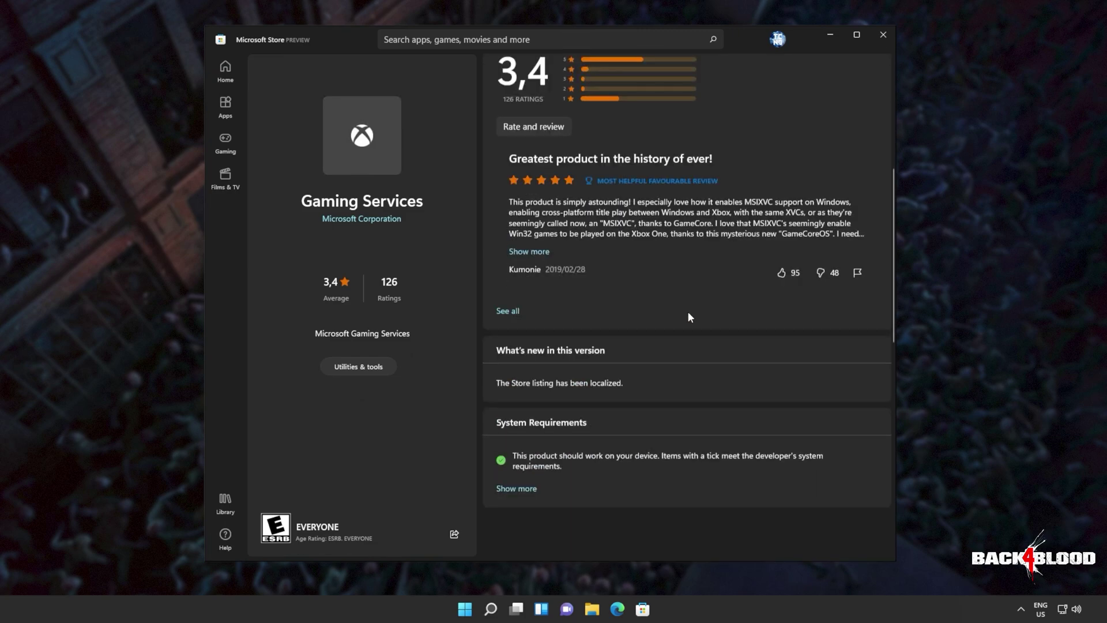
pyautogui.scroll(10, 688, 316)
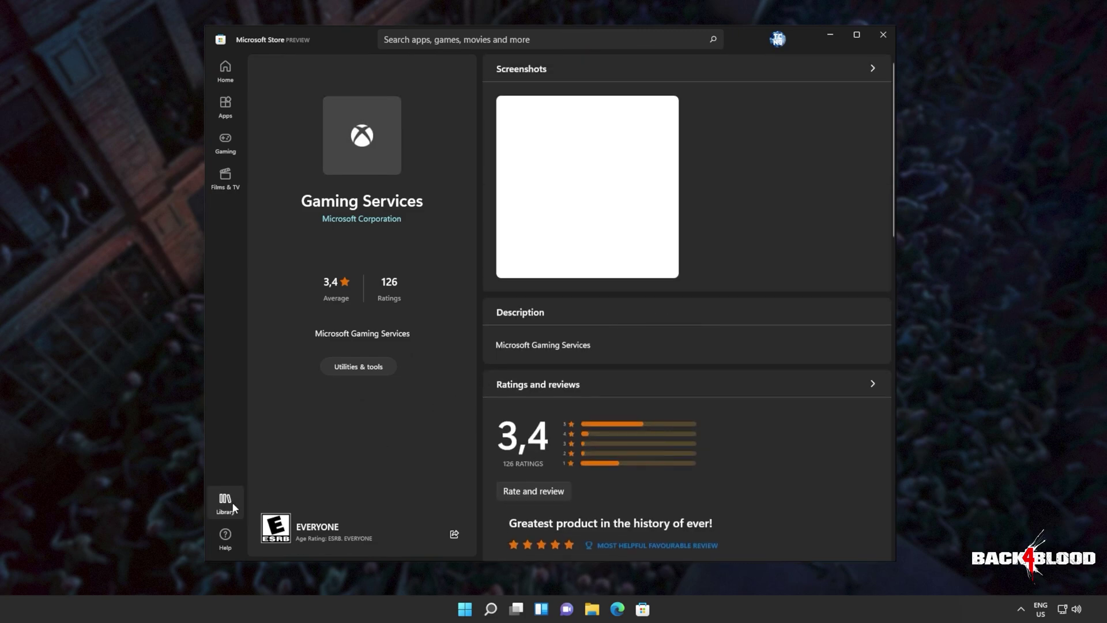
pyautogui.click(233, 505)
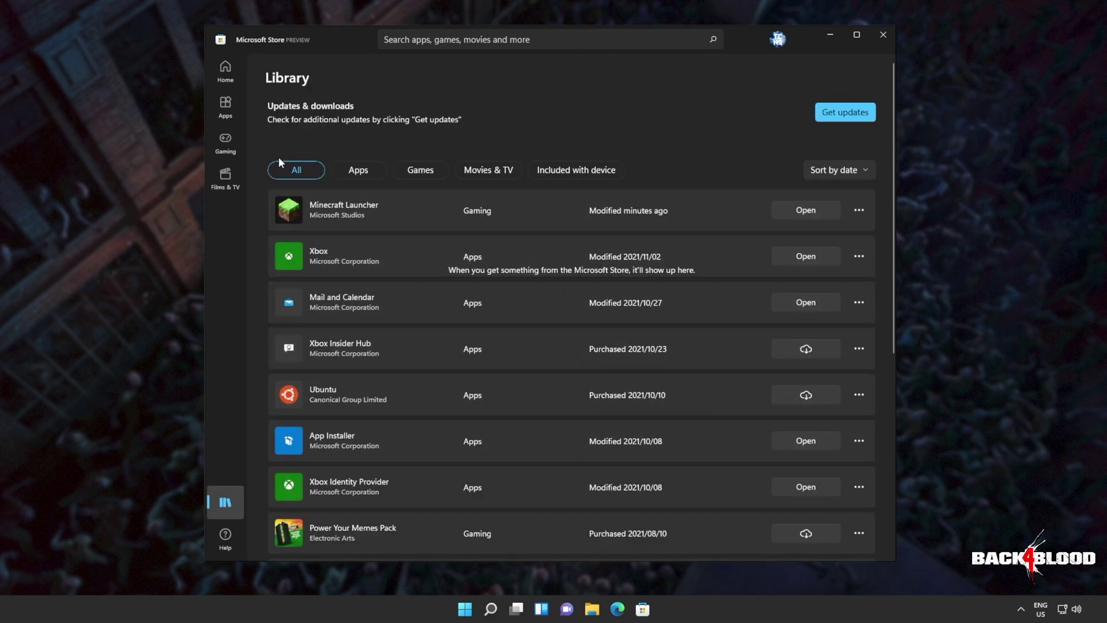
pyautogui.click(839, 170)
pyautogui.click(830, 212)
# - Launch Gaming Services from its row in the Library
pyautogui.scroll(-2, 500, 328)
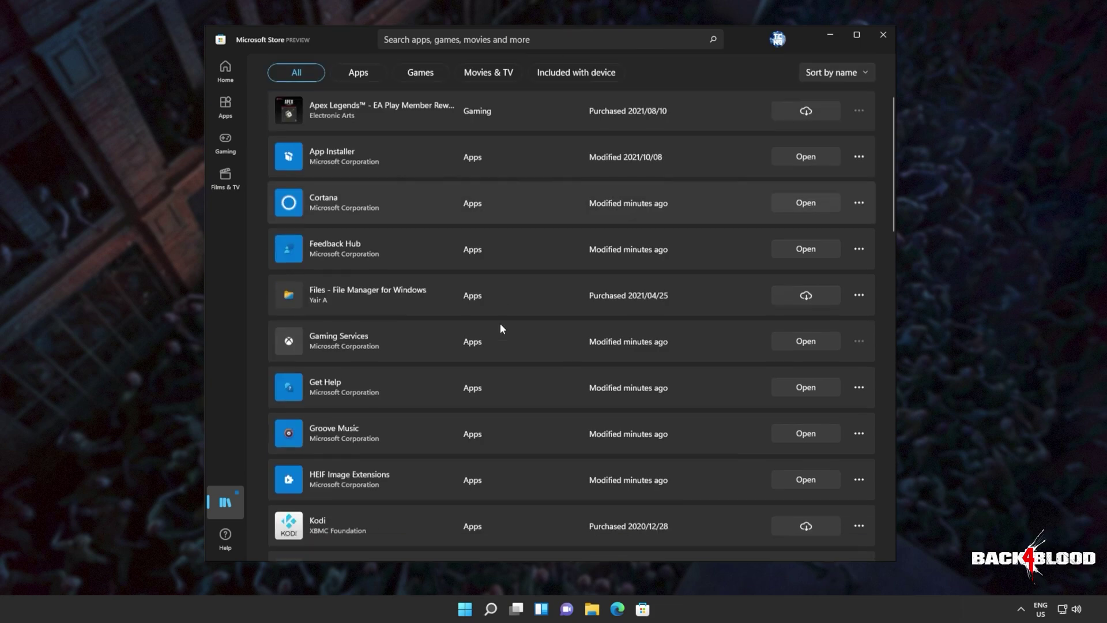
pyautogui.scroll(-1, 500, 329)
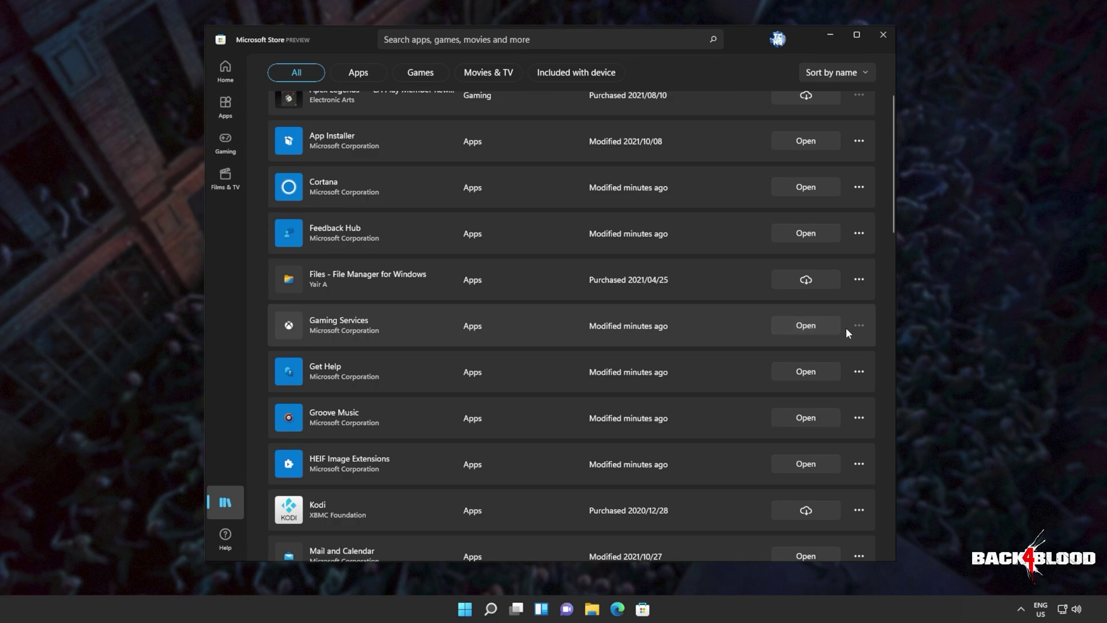
pyautogui.click(827, 328)
# - Start an administrator PowerShell and paste in the long Get-AppXPackage GamingServices command
pyautogui.press('super')
pyautogui.write('powershell')
pyautogui.press('Tab')
pyautogui.press('Down')
pyautogui.press('Return')
pyautogui.hotkey('alt', 'y')
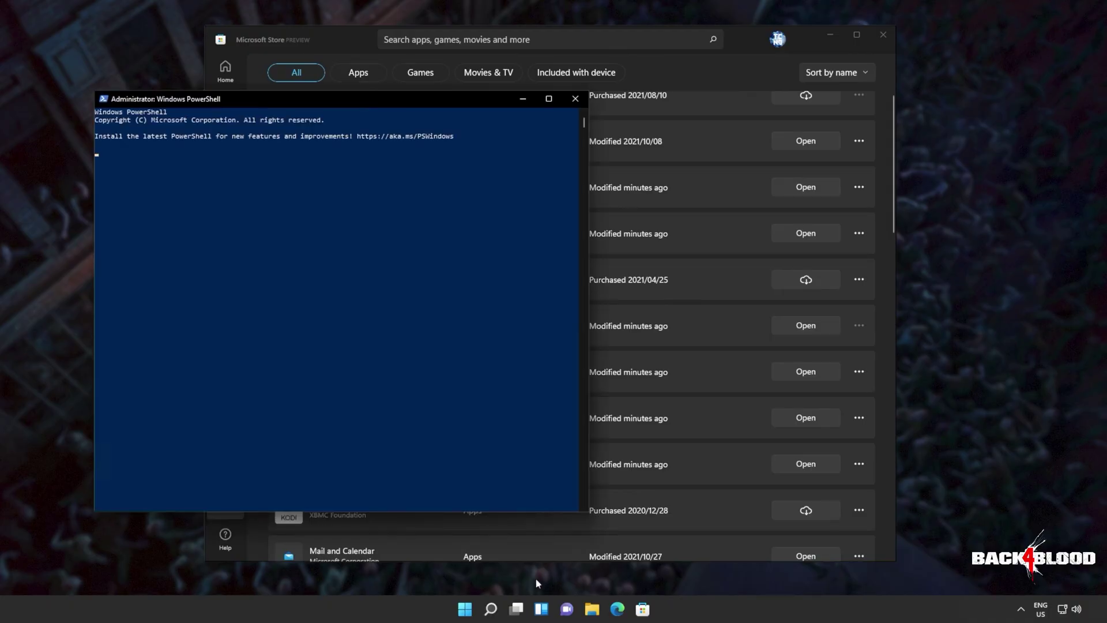
pyautogui.moveTo(438, 99); pyautogui.dragTo(636, 105)
pyautogui.rightClick(646, 153)
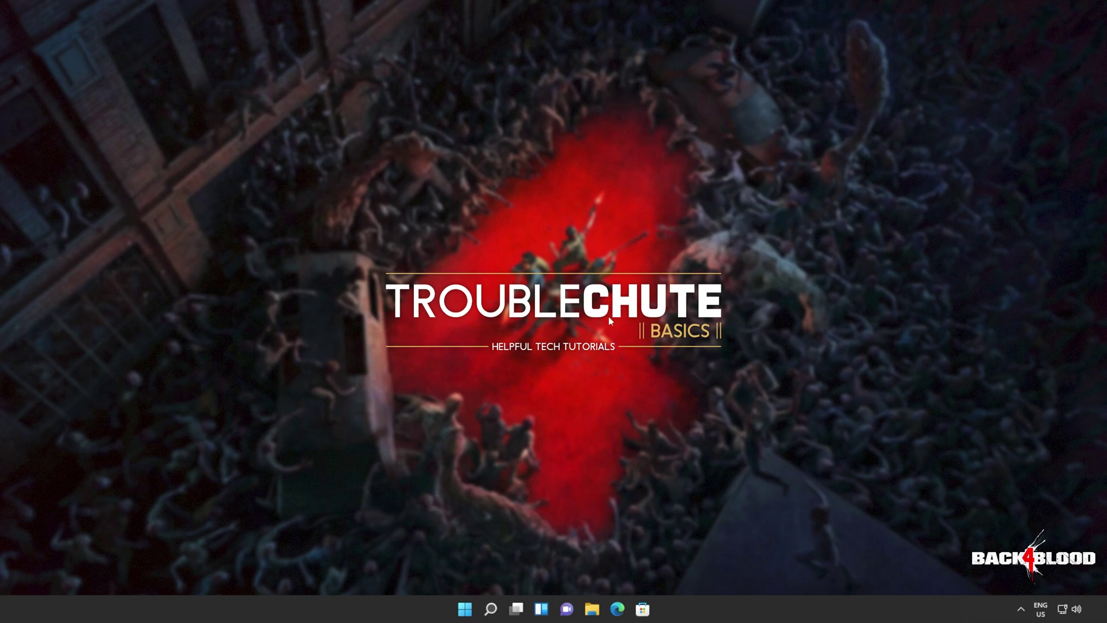
# - Open the %LocalAppData% folder in File Explorer via the Run dialog
pyautogui.press('super+r')
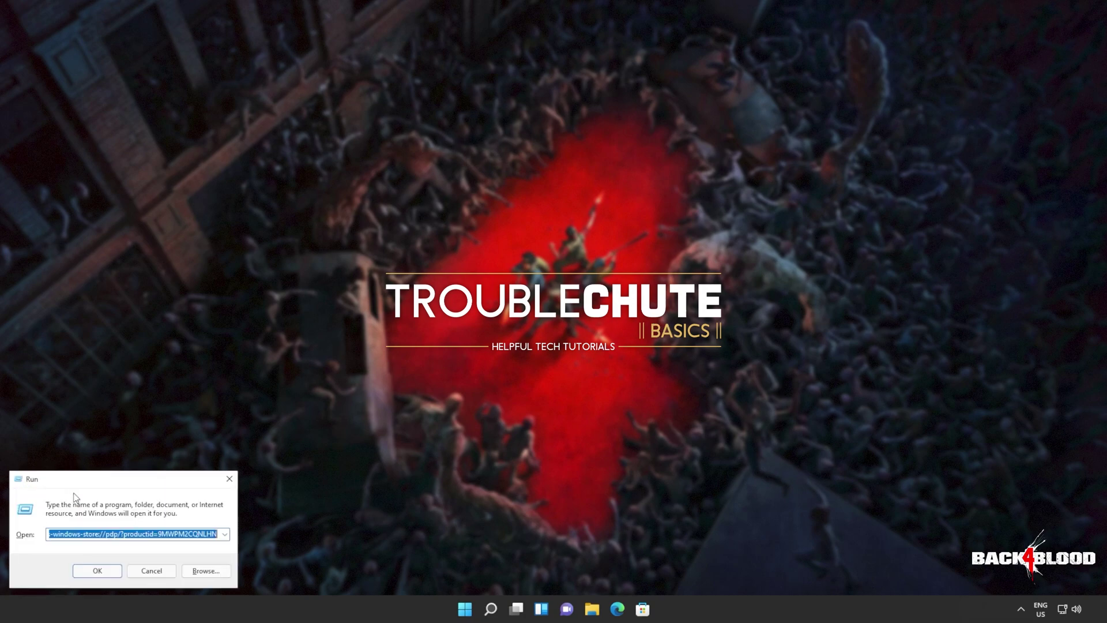
pyautogui.moveTo(105, 478); pyautogui.dragTo(517, 238)
pyautogui.press('BackSpace')
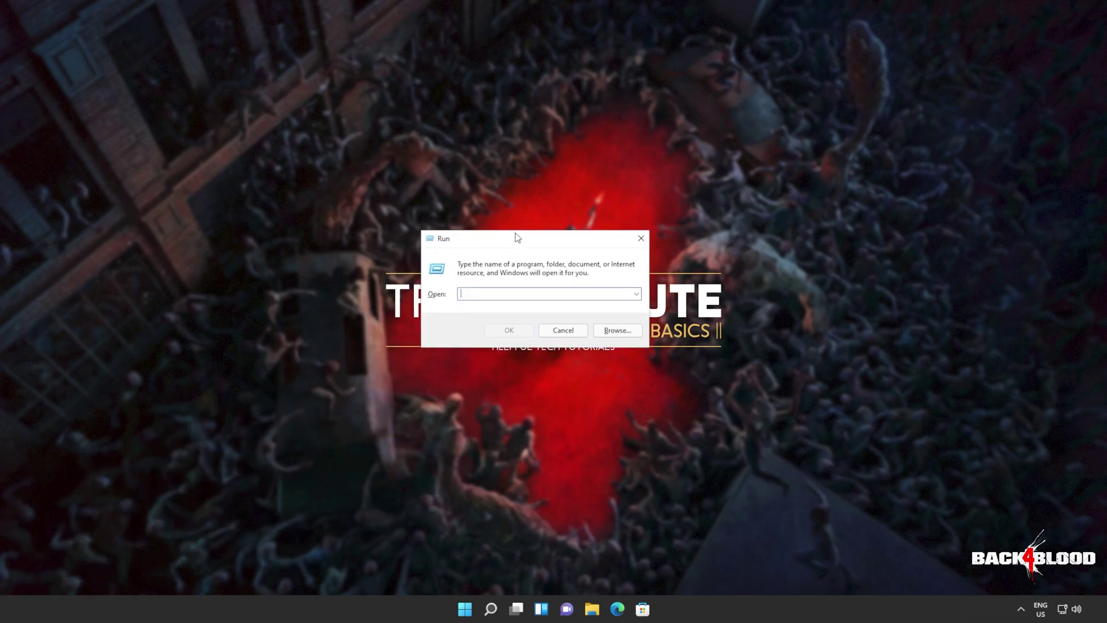
pyautogui.write('%LocalA')
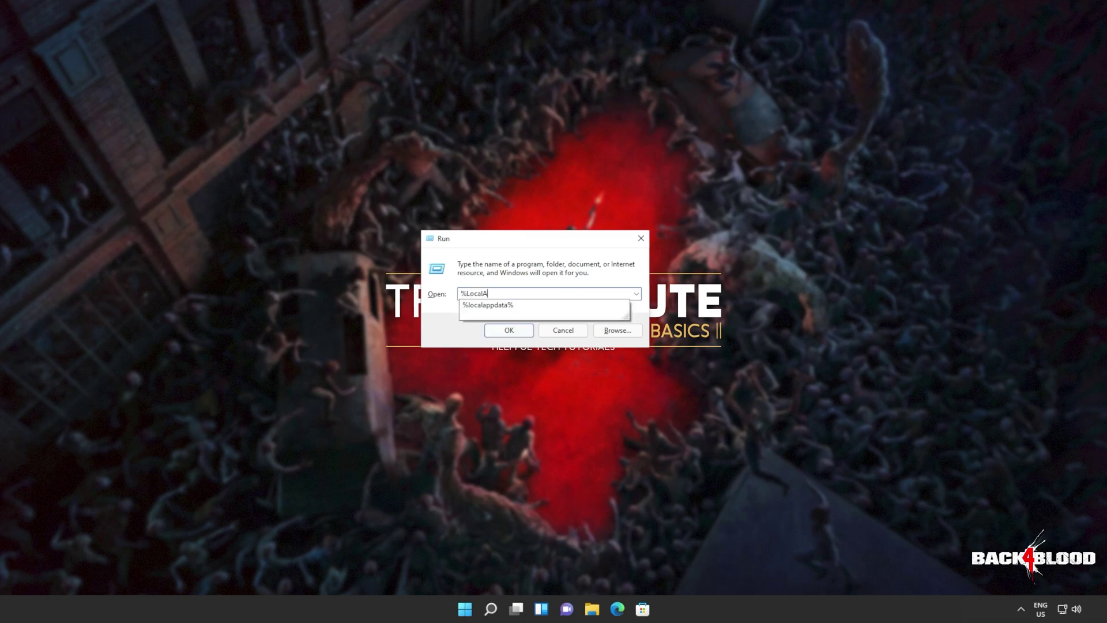
pyautogui.write('ppData%')
pyautogui.press('Return')
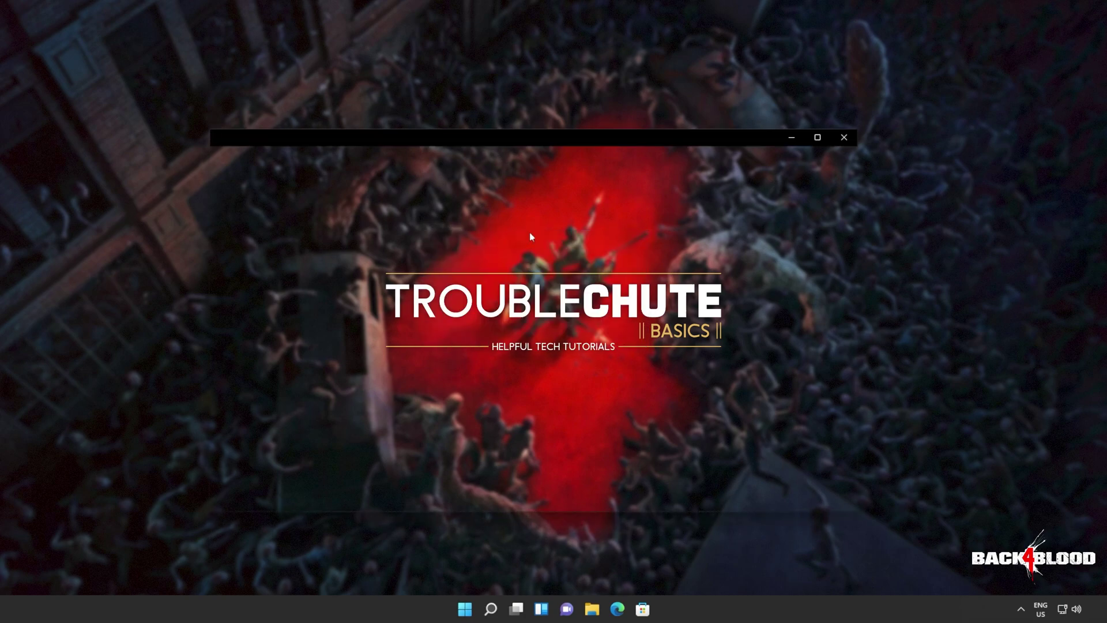
pyautogui.moveTo(552, 151); pyautogui.dragTo(573, 145)
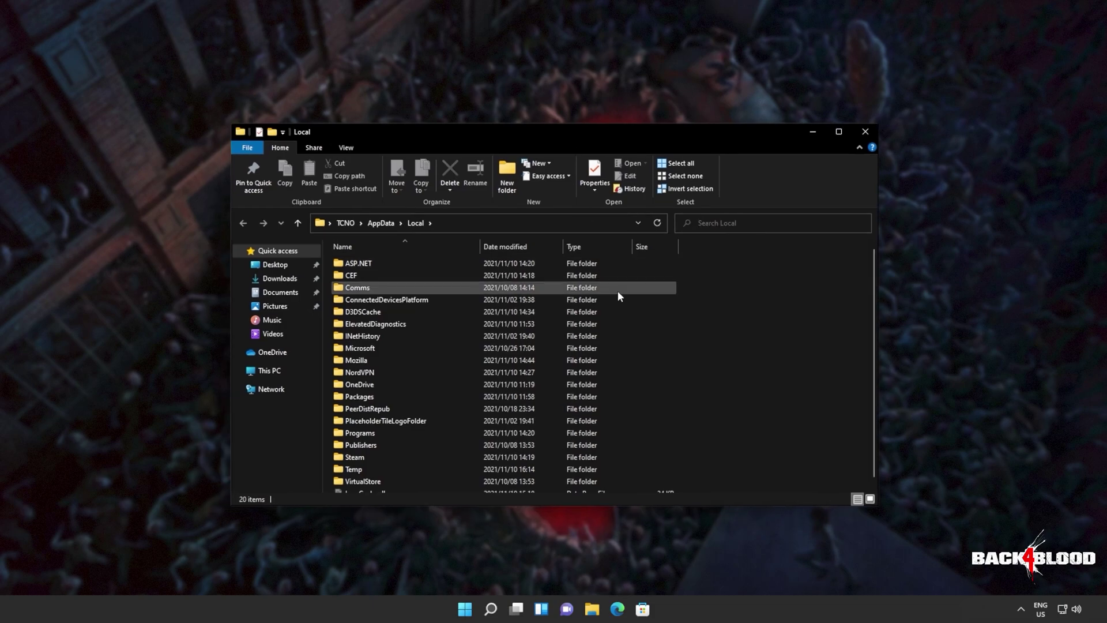
# - Delete all three items in Packages\Microsoft.WindowsStore_8wekyb3d8bbwe\LocalCache
pyautogui.click(440, 398)
pyautogui.doubleClick(440, 398)
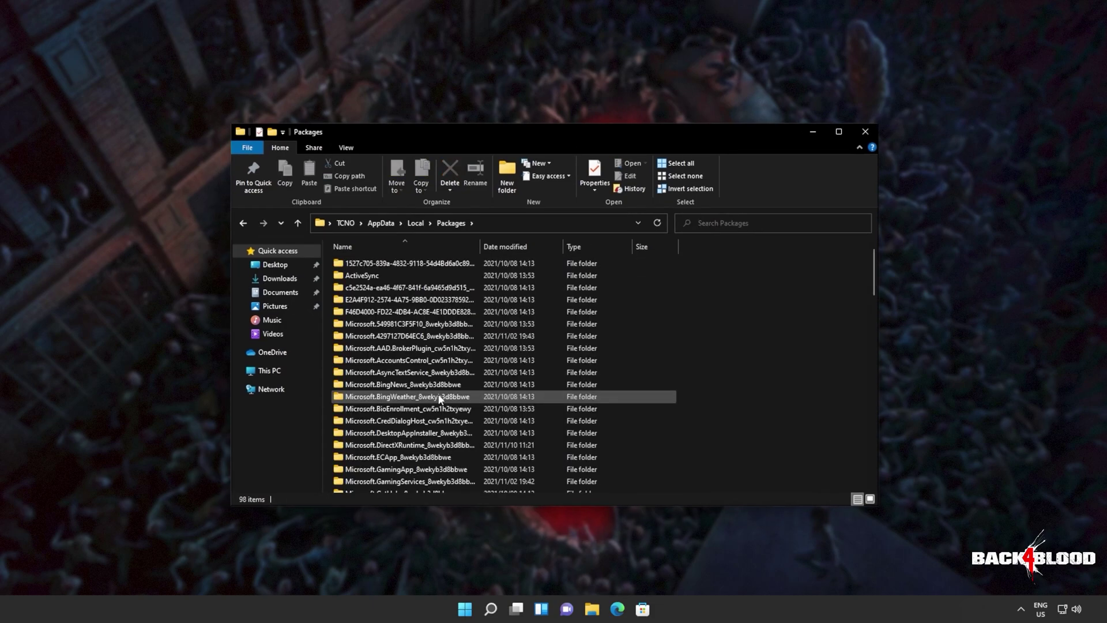
pyautogui.scroll(-10, 440, 398)
pyautogui.scroll(-11, 438, 401)
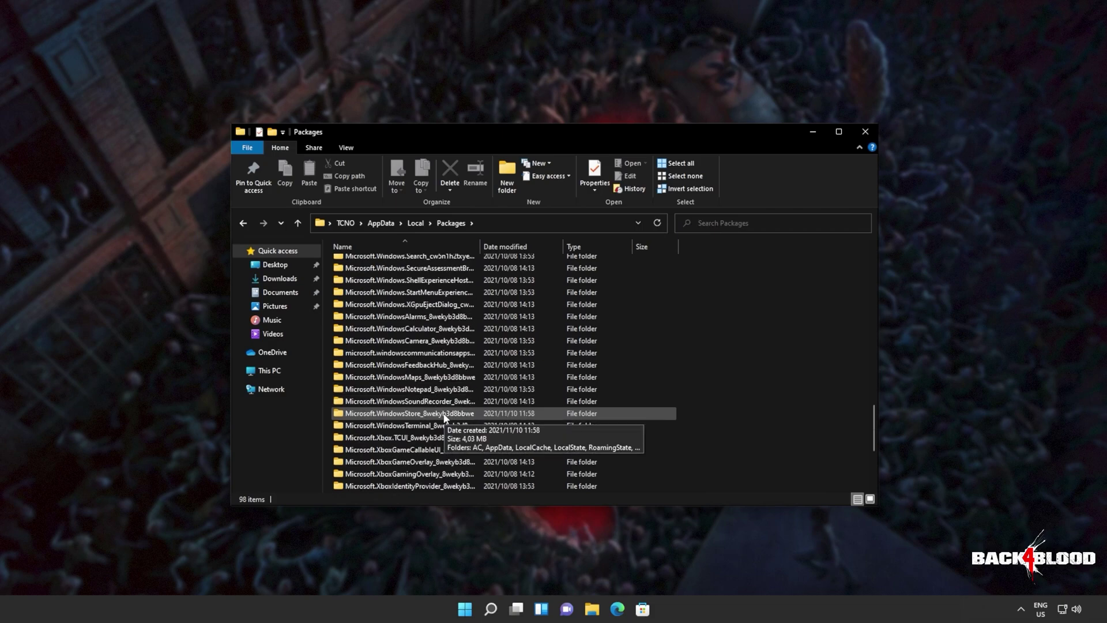
pyautogui.doubleClick(441, 413)
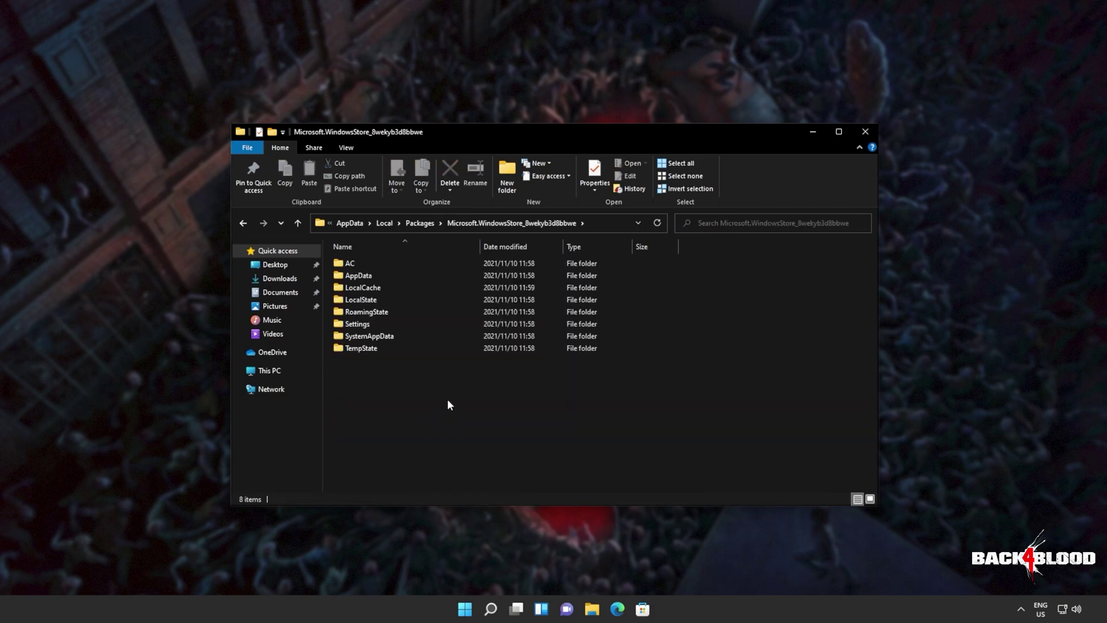
pyautogui.doubleClick(417, 286)
pyautogui.moveTo(566, 431); pyautogui.dragTo(525, 126)
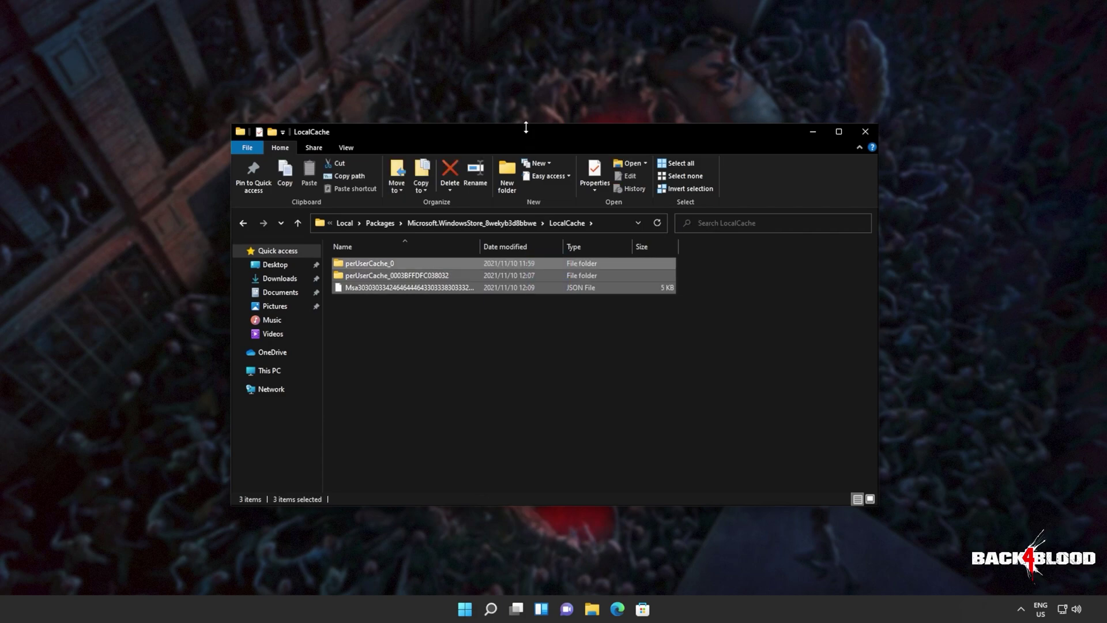
pyautogui.press('Delete')
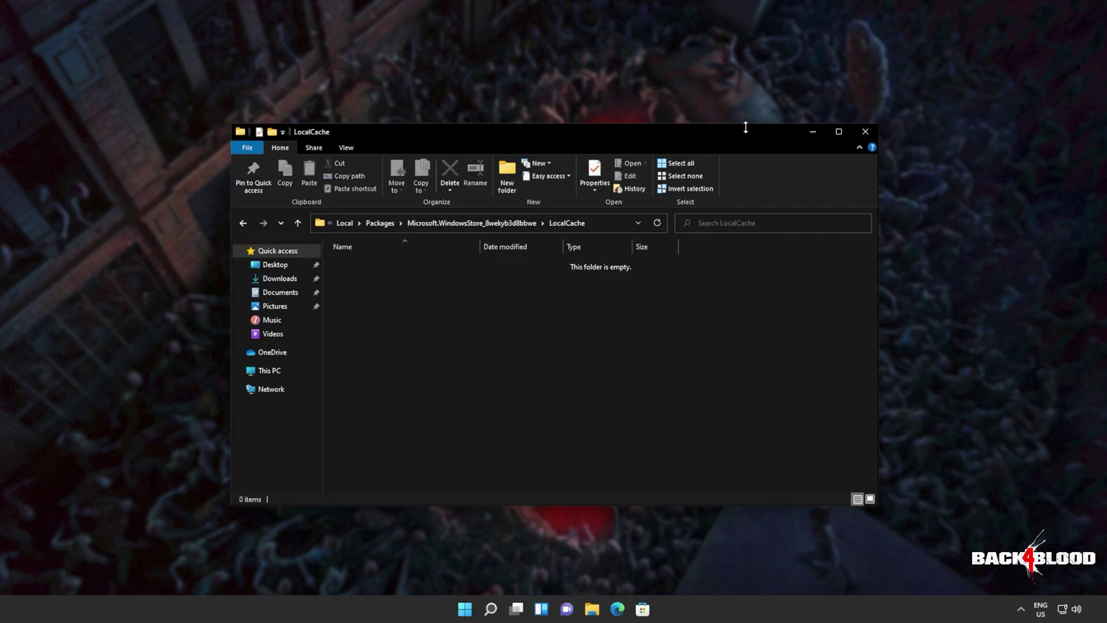
# - Find Microsoft Store in Settings' Apps & features list and open its Advanced options
pyautogui.click(865, 132)
pyautogui.press('super')
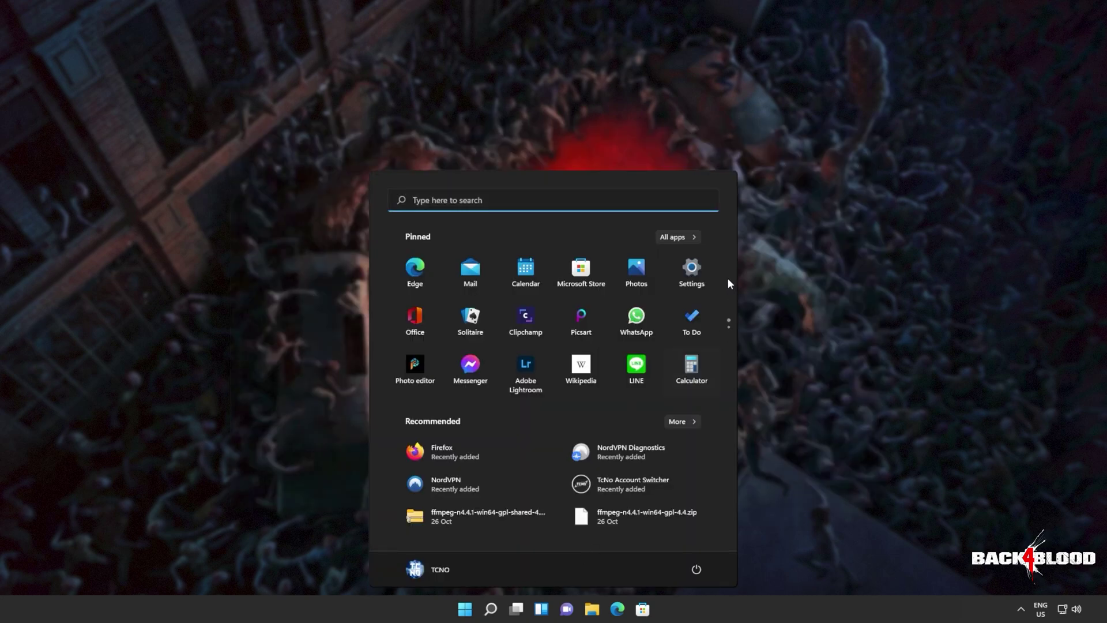
pyautogui.click(694, 270)
pyautogui.click(313, 236)
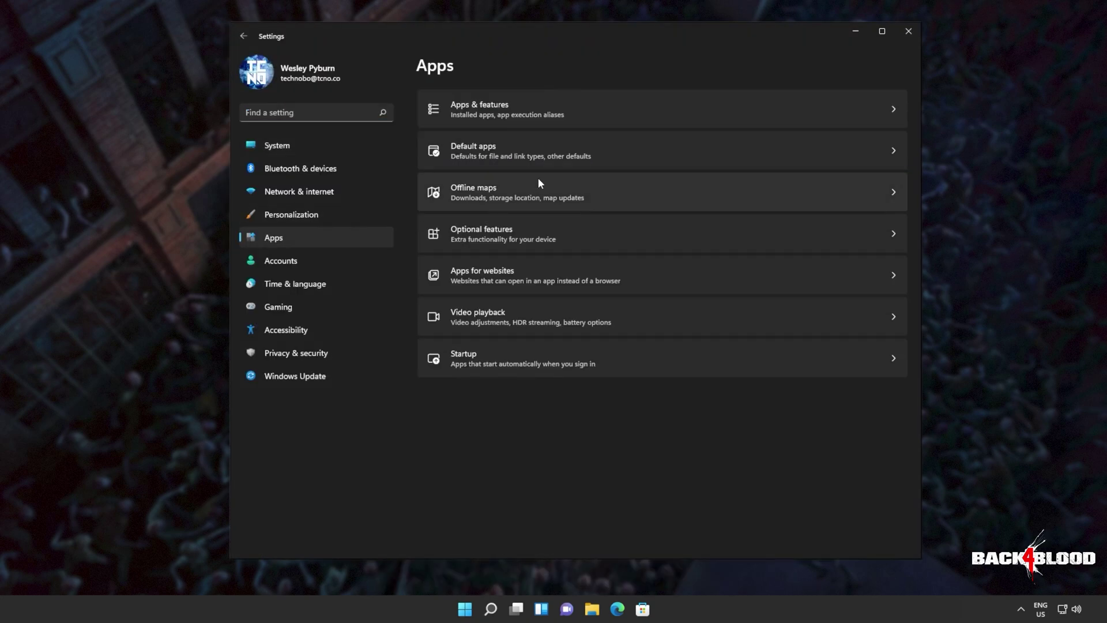
pyautogui.click(542, 102)
pyautogui.click(544, 252)
pyautogui.write('store')
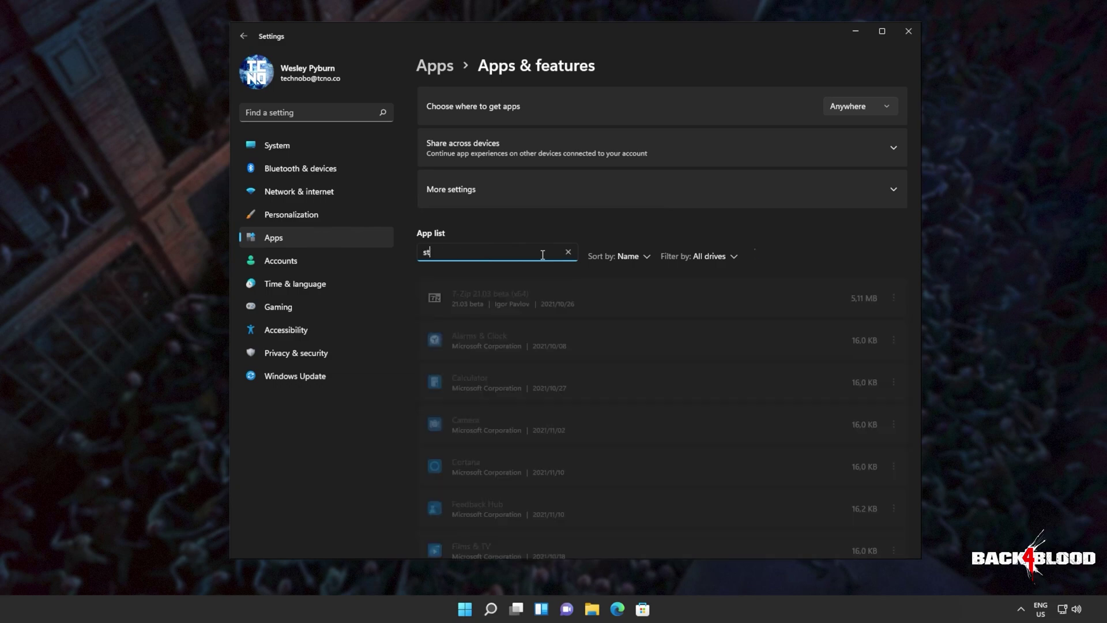
pyautogui.click(894, 313)
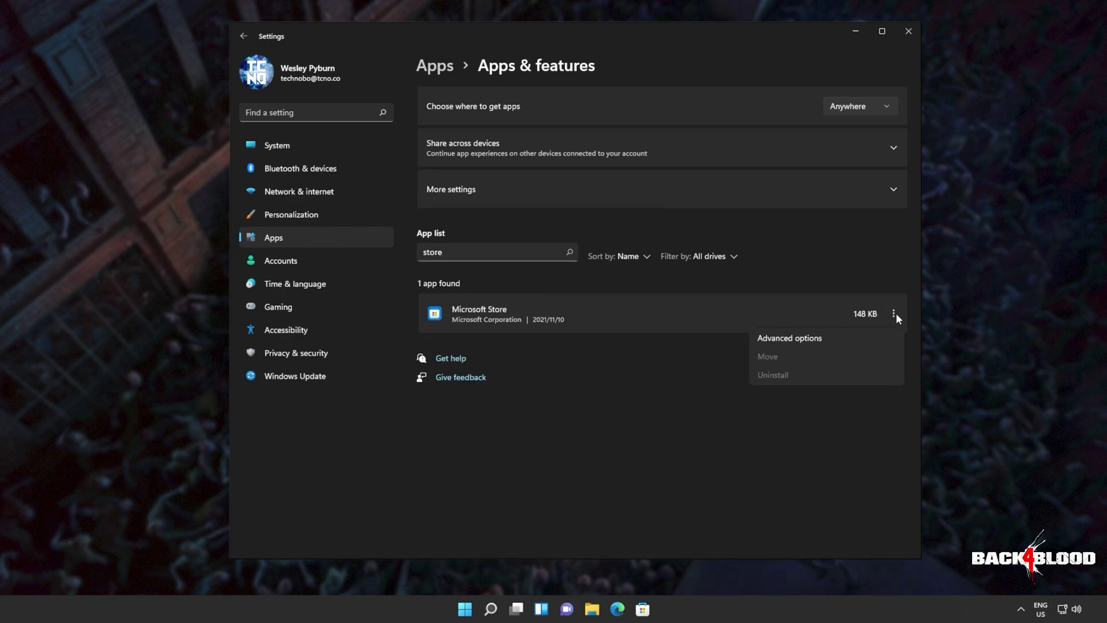
pyautogui.click(849, 338)
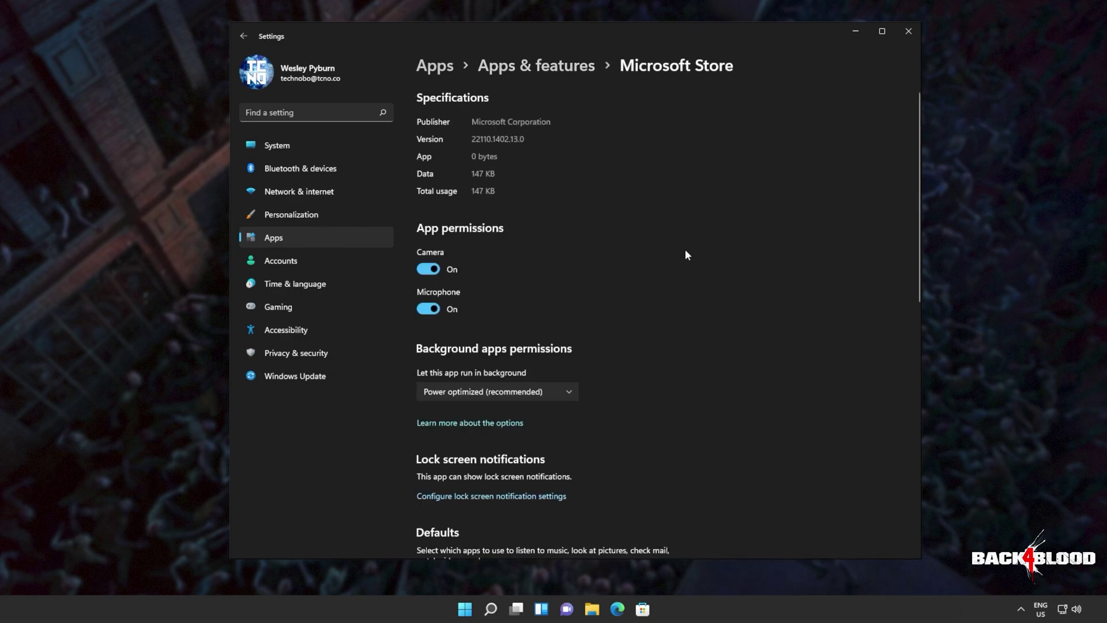
pyautogui.scroll(-10, 685, 249)
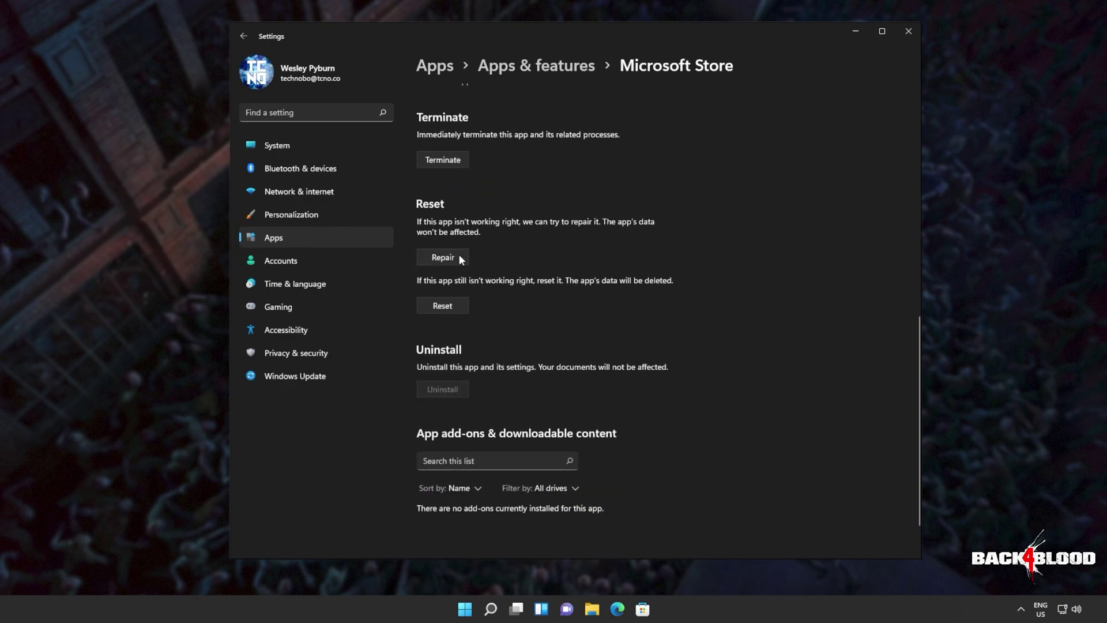
# - Repair Microsoft Store, then reset it with confirmation, and close Settings
pyautogui.click(460, 258)
pyautogui.click(462, 299)
pyautogui.click(497, 277)
pyautogui.click(908, 32)
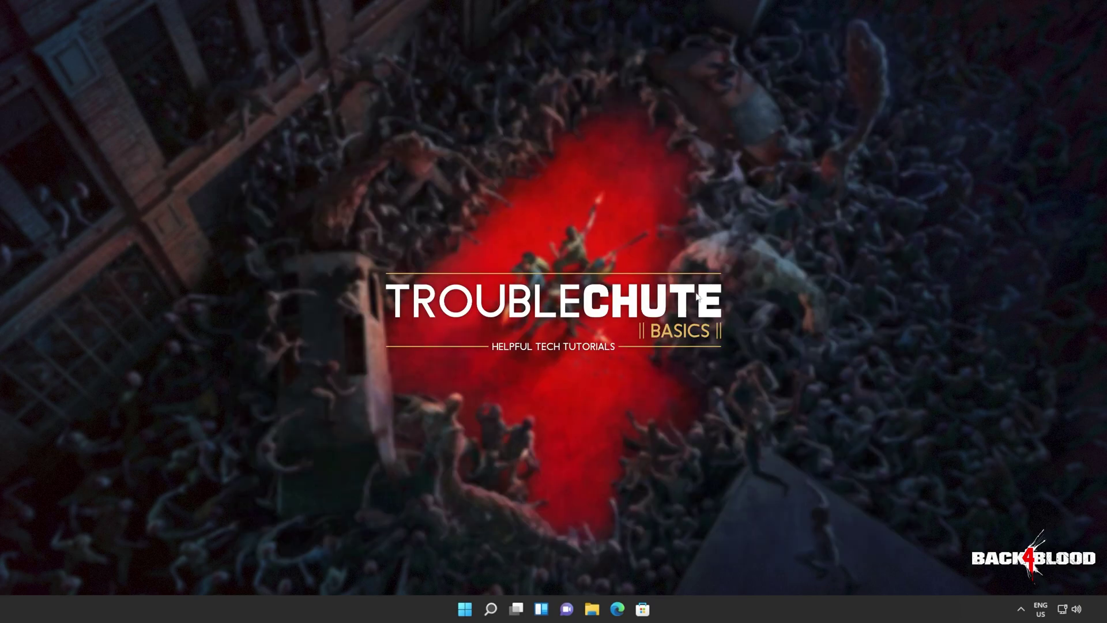
# - Run wsreset from the Run dialog and close its console once the cache reset finishes
pyautogui.press('super')
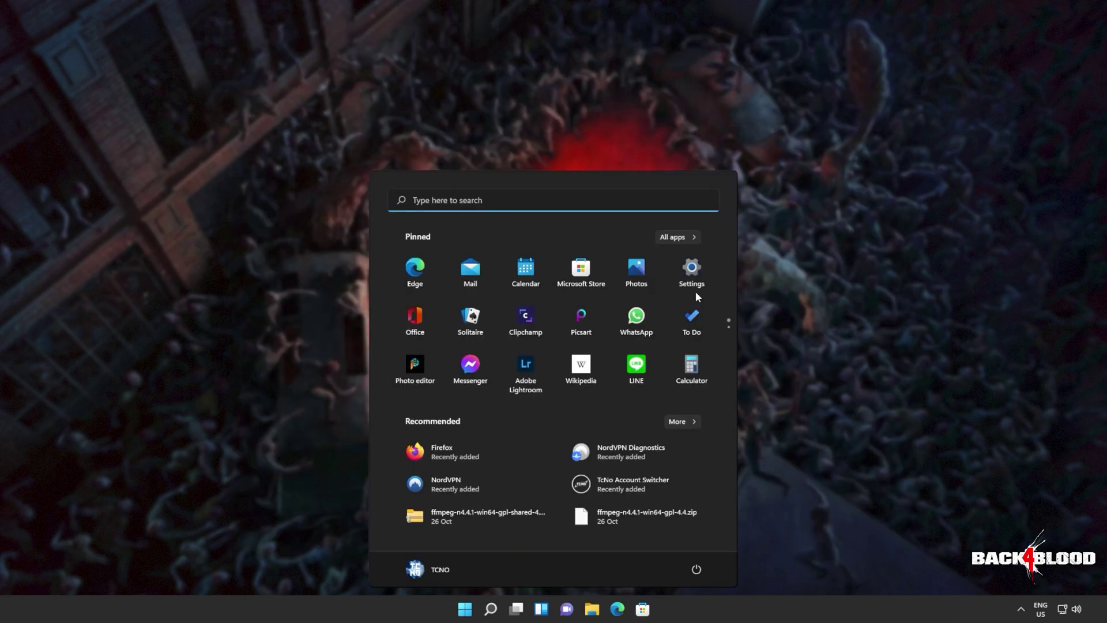
pyautogui.write('wsreset')
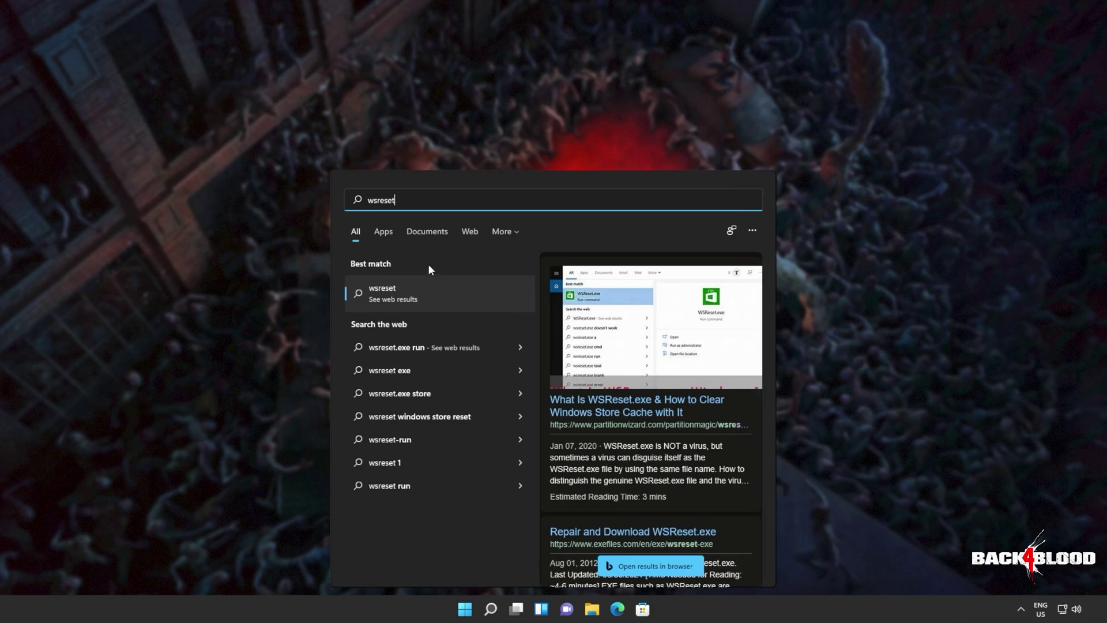
pyautogui.click(635, 167)
pyautogui.press('super+r')
pyautogui.write('%localappdata%')
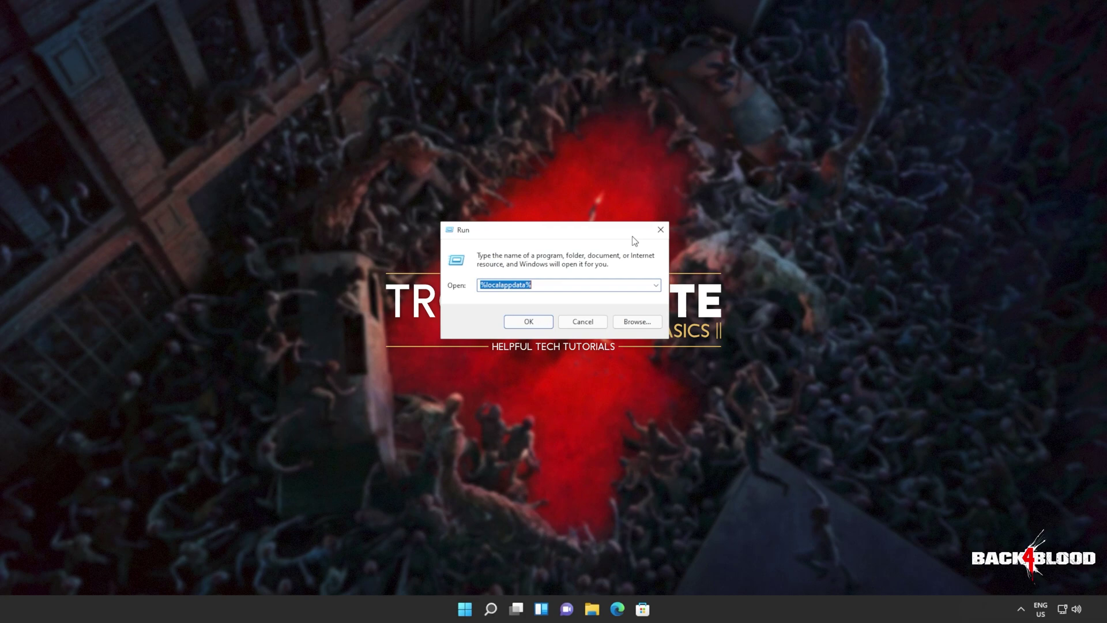
pyautogui.write('wsreset')
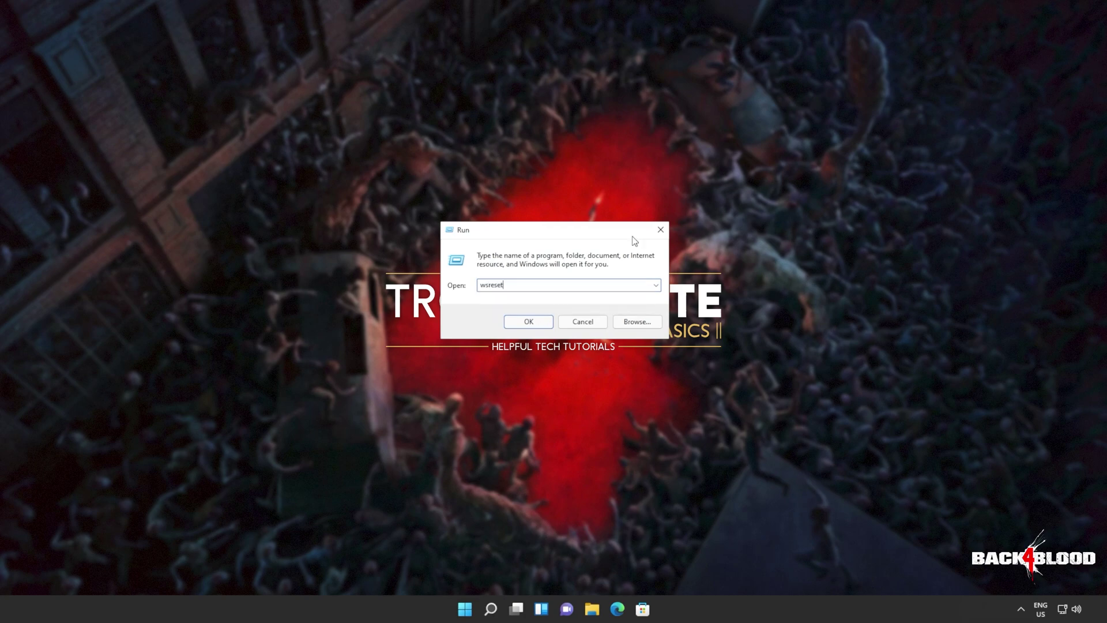
pyautogui.press('Return')
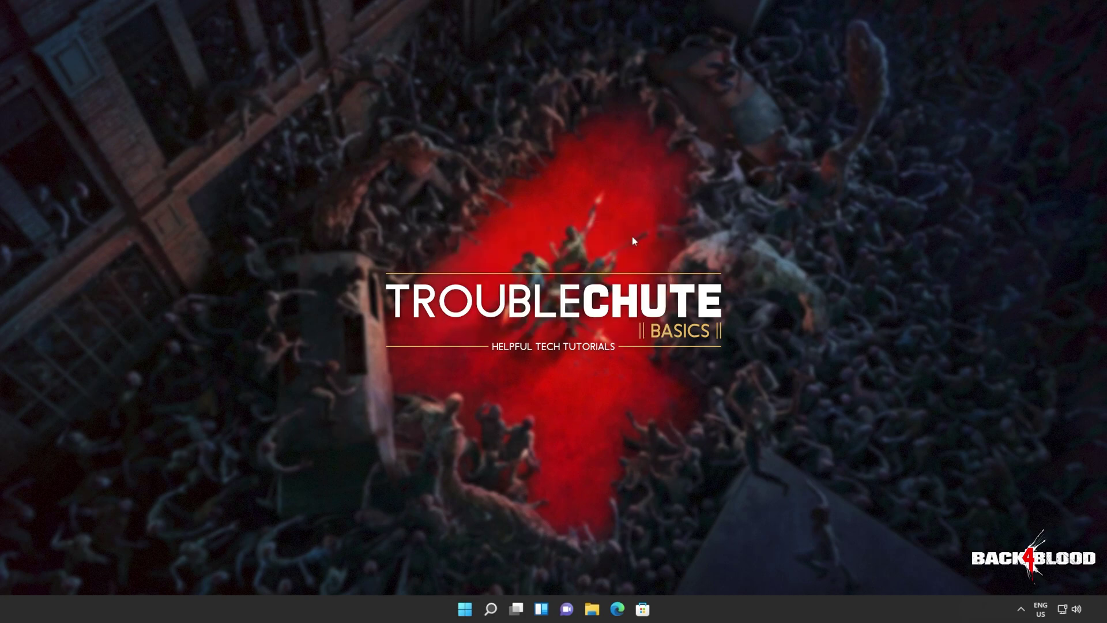
pyautogui.moveTo(423, 54); pyautogui.dragTo(658, 151)
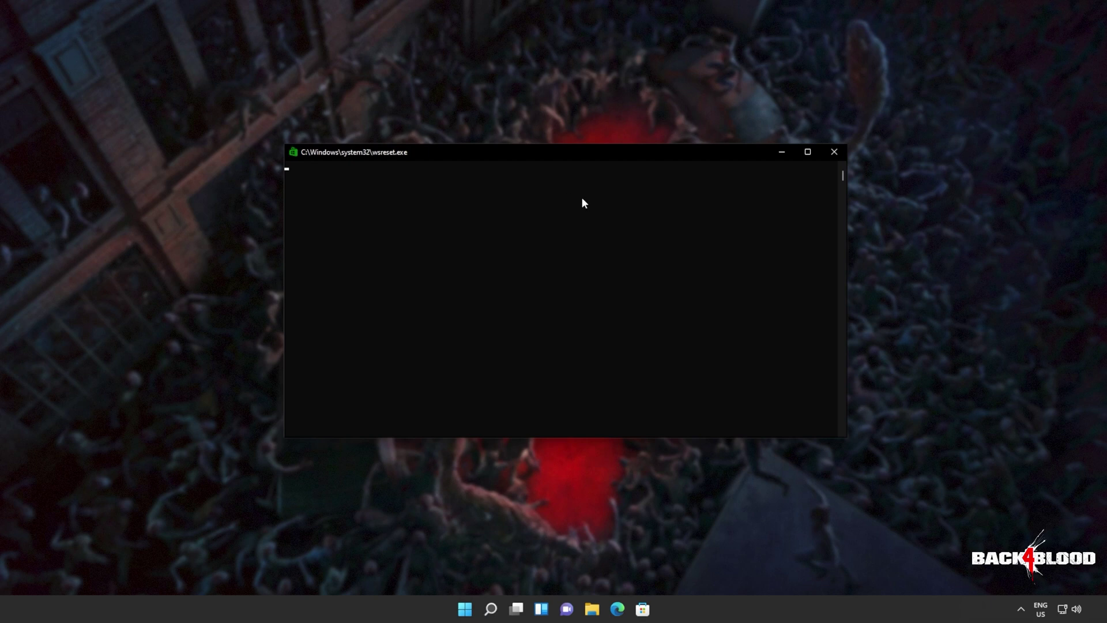
pyautogui.click(834, 151)
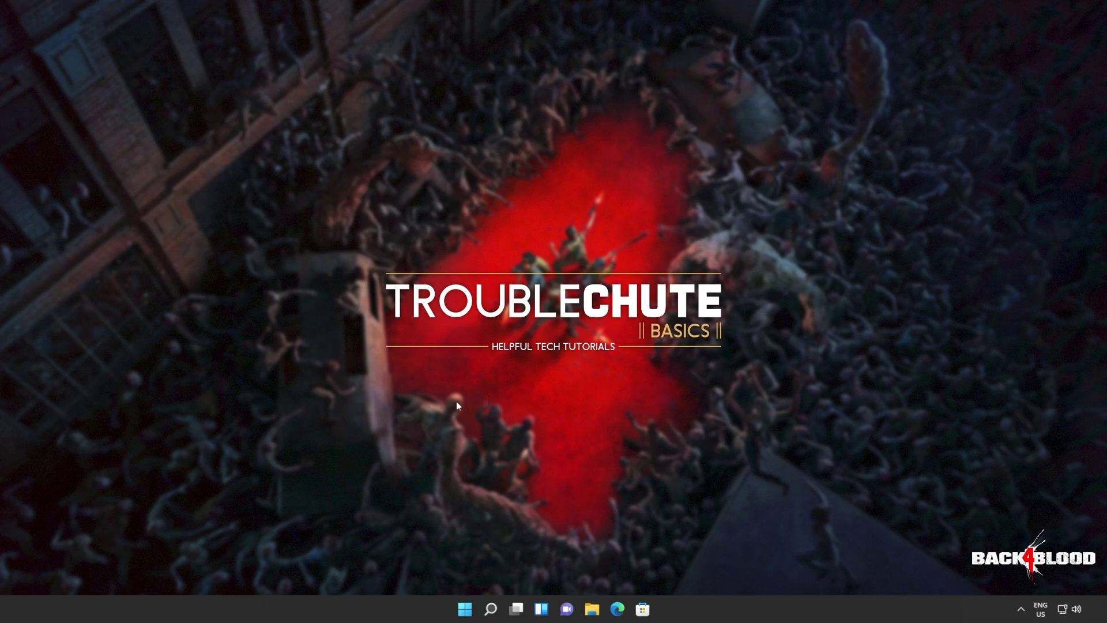
# - Check Settings > Windows Update shows the PC is up to date, then close Settings
pyautogui.press('super')
pyautogui.click(693, 271)
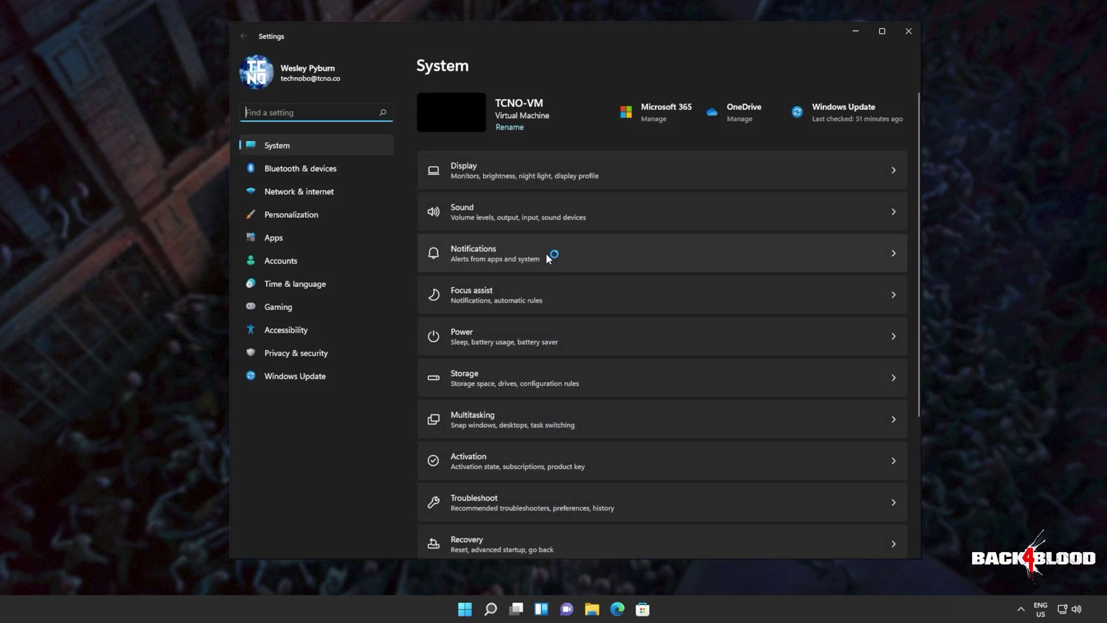
pyautogui.click(335, 374)
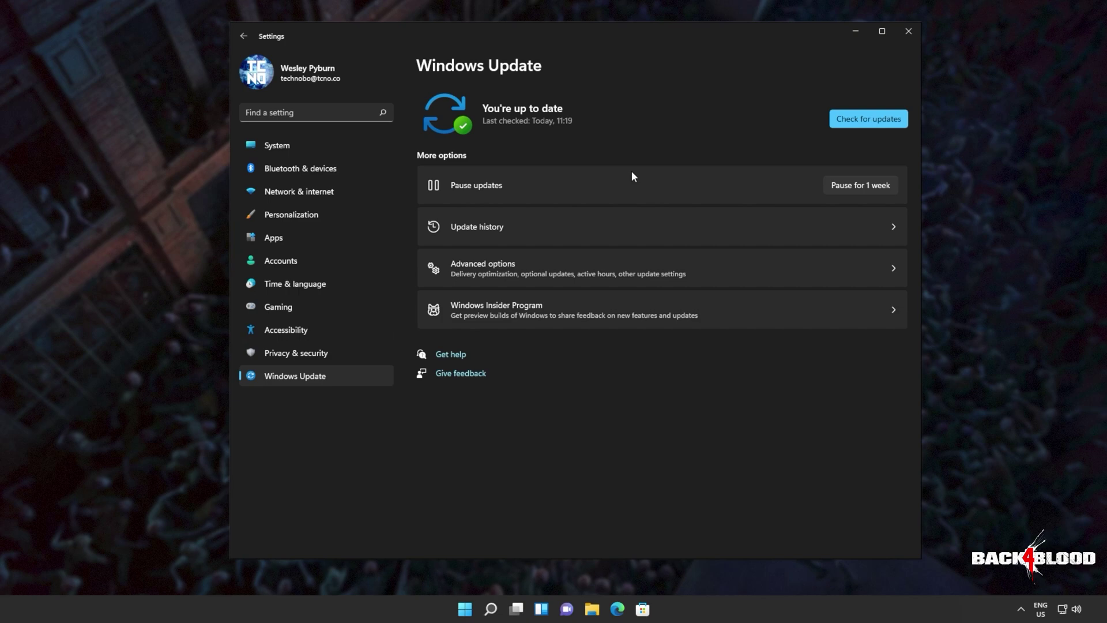
pyautogui.click(908, 32)
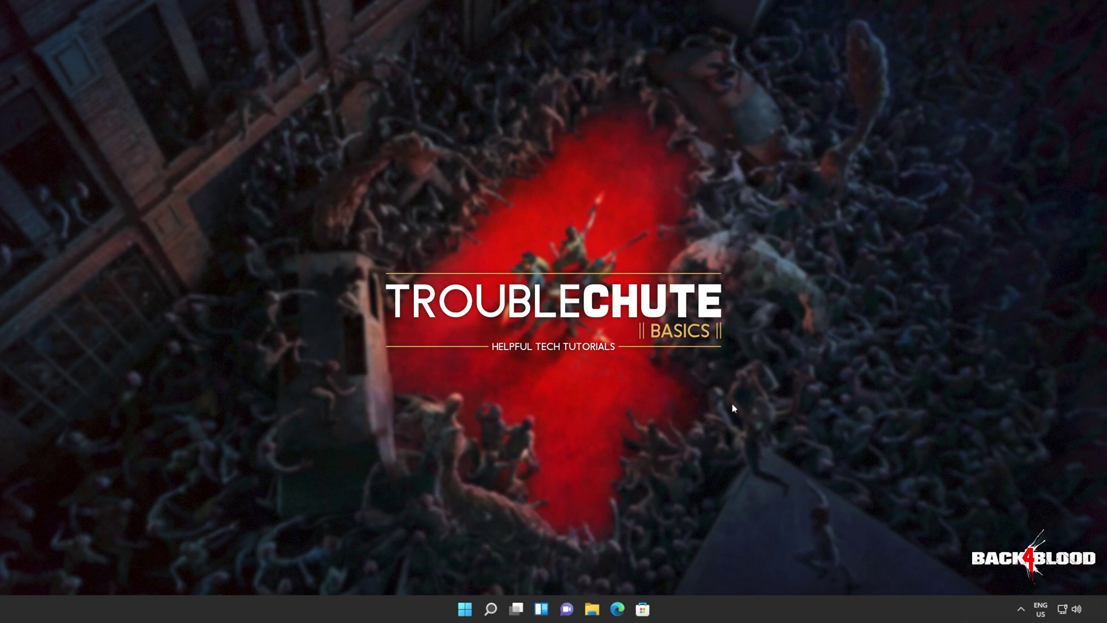
# - Launch Windows Terminal as administrator from a 'term' Start search
pyautogui.press('super')
pyautogui.write('cmd')
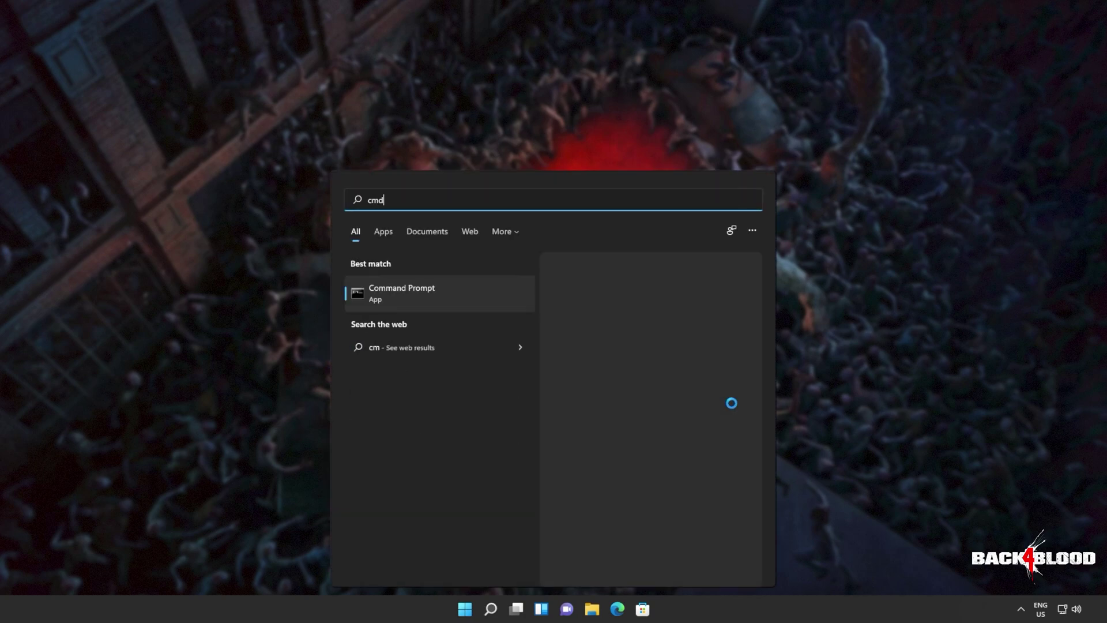
pyautogui.press('Return')
pyautogui.write('term')
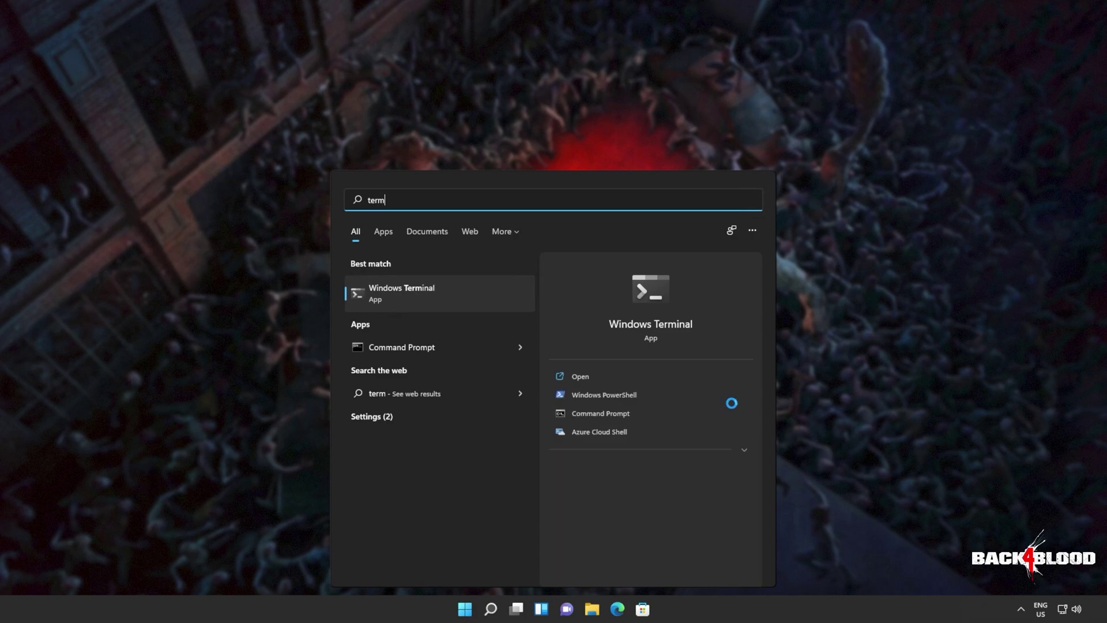
pyautogui.rightClick(441, 293)
pyautogui.click(498, 300)
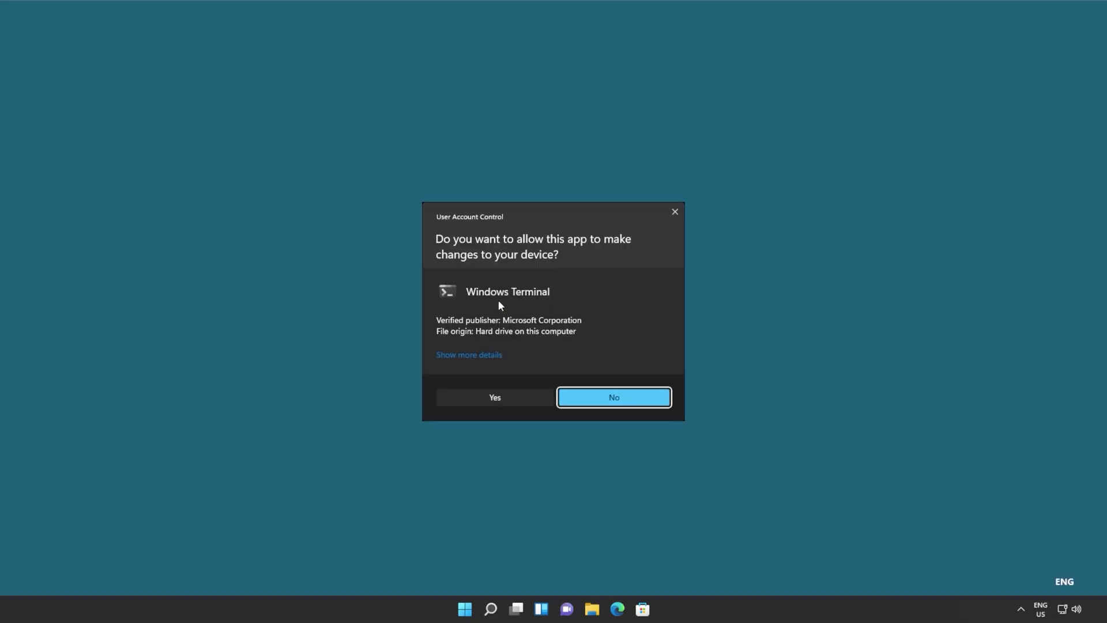
pyautogui.click(511, 397)
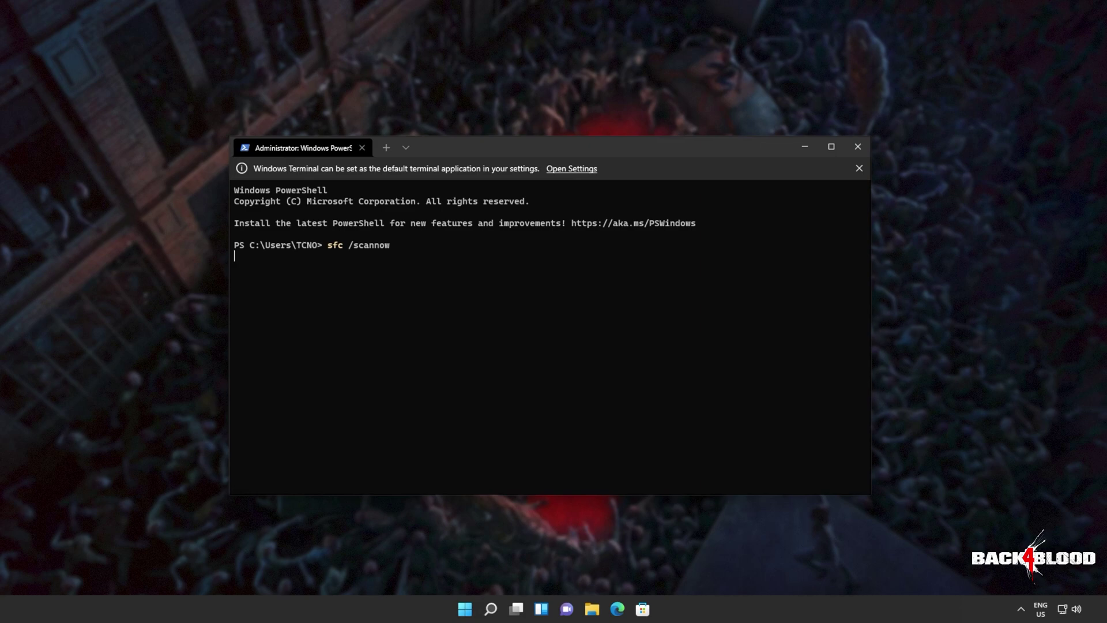
# - Run sfc /scannow, then stop it with Ctrl+C
pyautogui.press('Return')
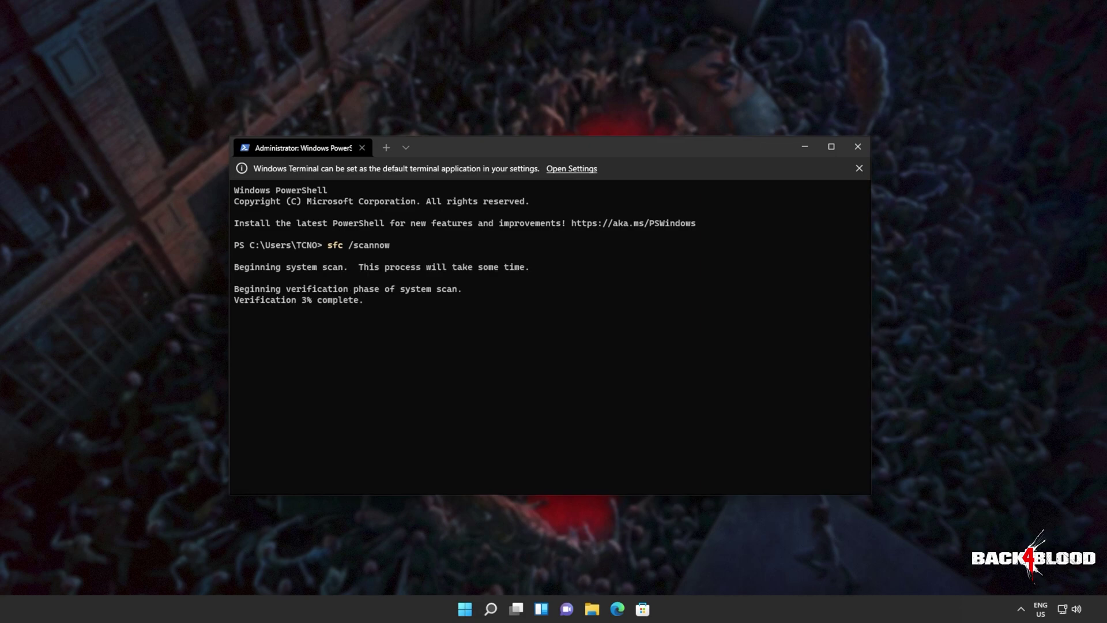
pyautogui.click(859, 168)
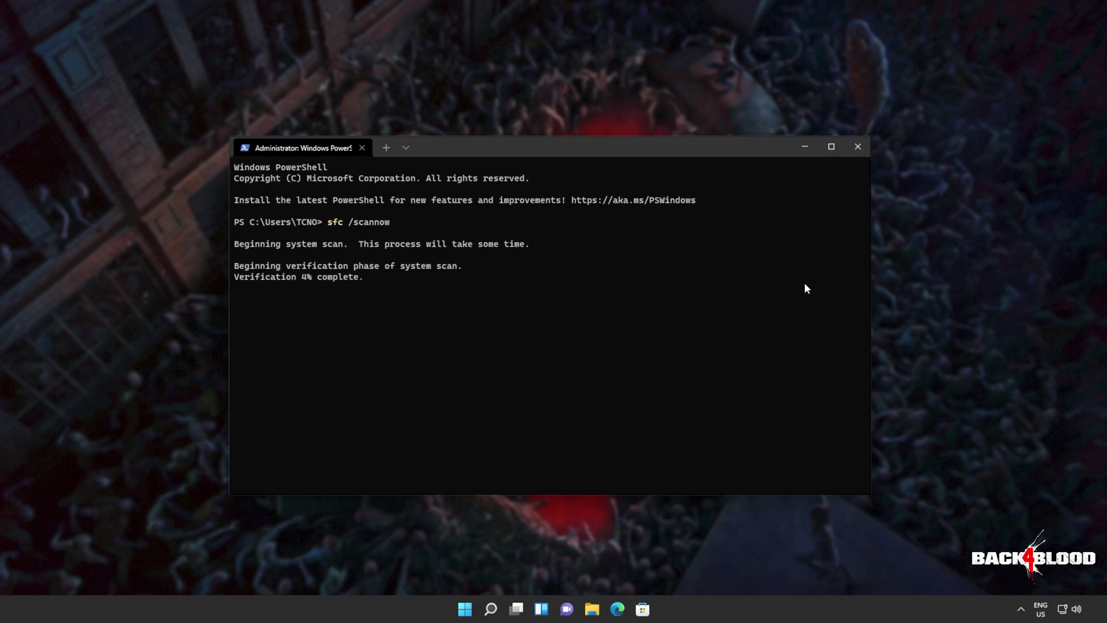
pyautogui.hotkey('ctrl', 'c')
# - Paste and run DISM /Online /Cleanup-Image /RestoreHealth in the terminal
pyautogui.rightClick(618, 375)
pyautogui.press('Return')
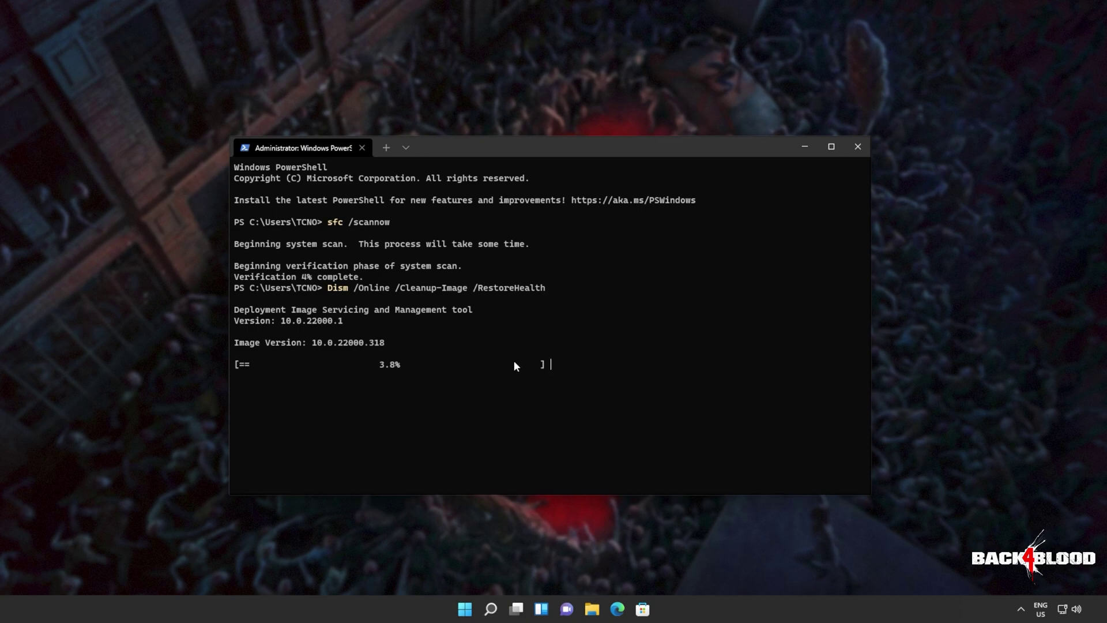
pyautogui.moveTo(458, 277); pyautogui.dragTo(538, 283)
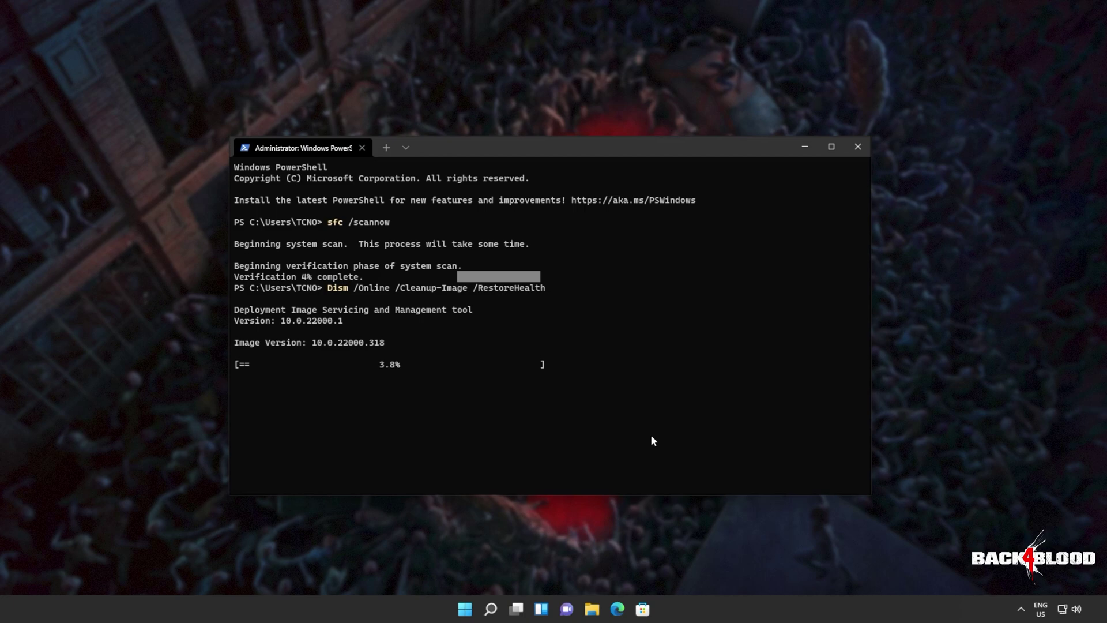
pyautogui.click(628, 314)
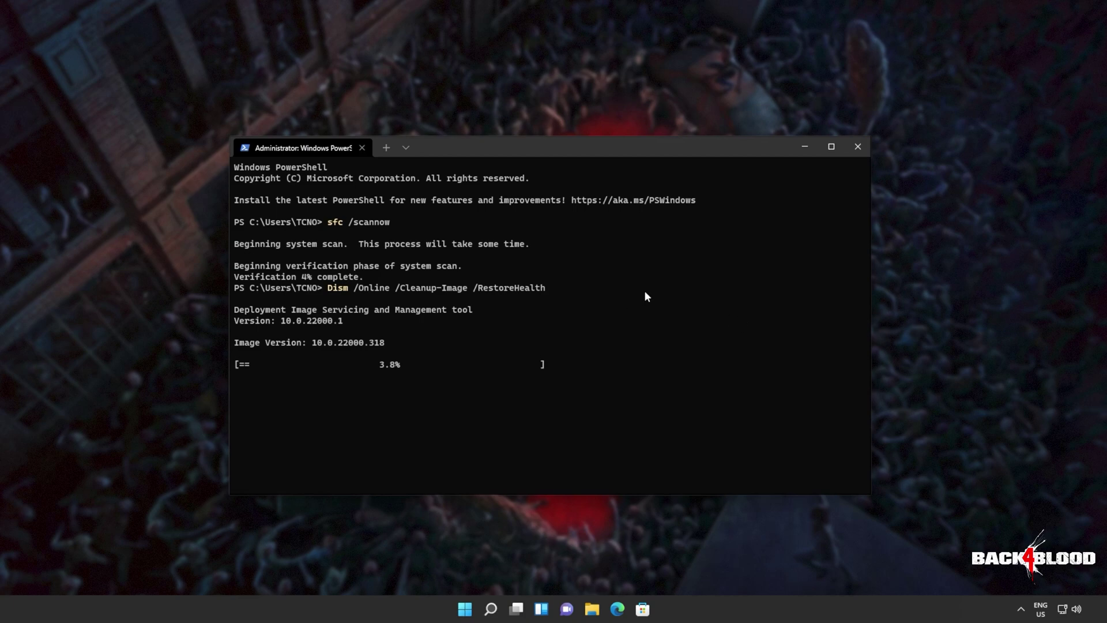
pyautogui.click(857, 148)
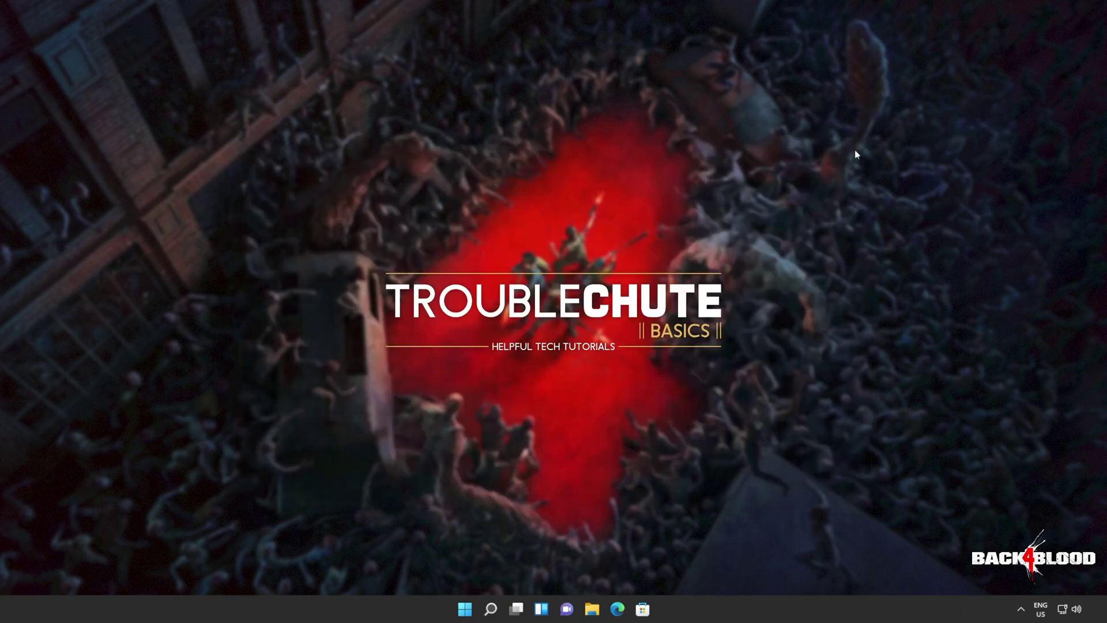